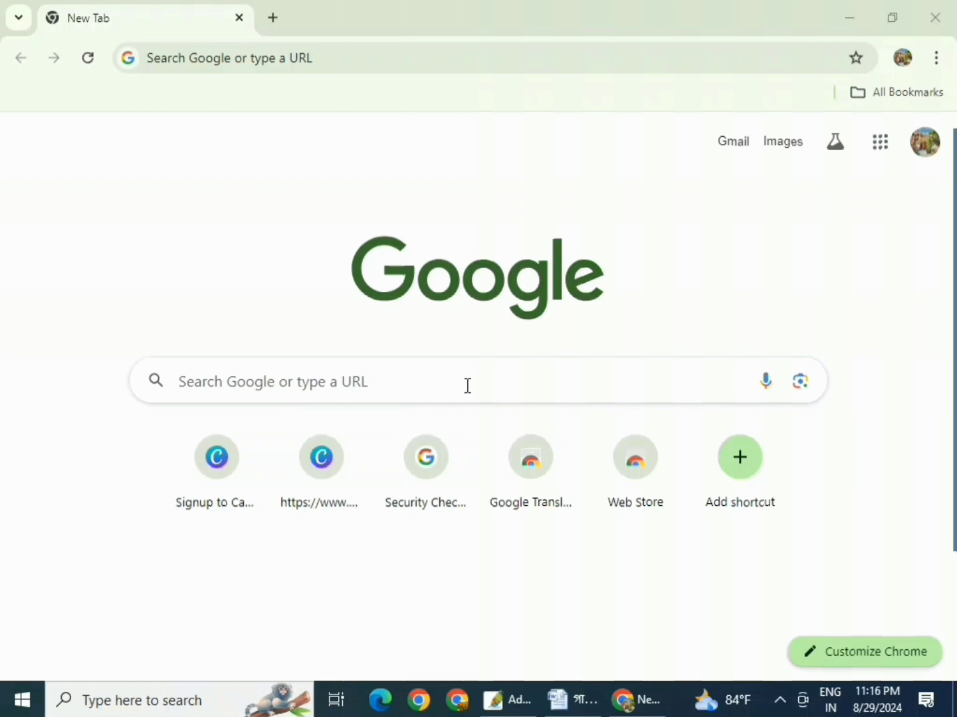
- Search Google for canva and open the official Canva website
click(424, 381)
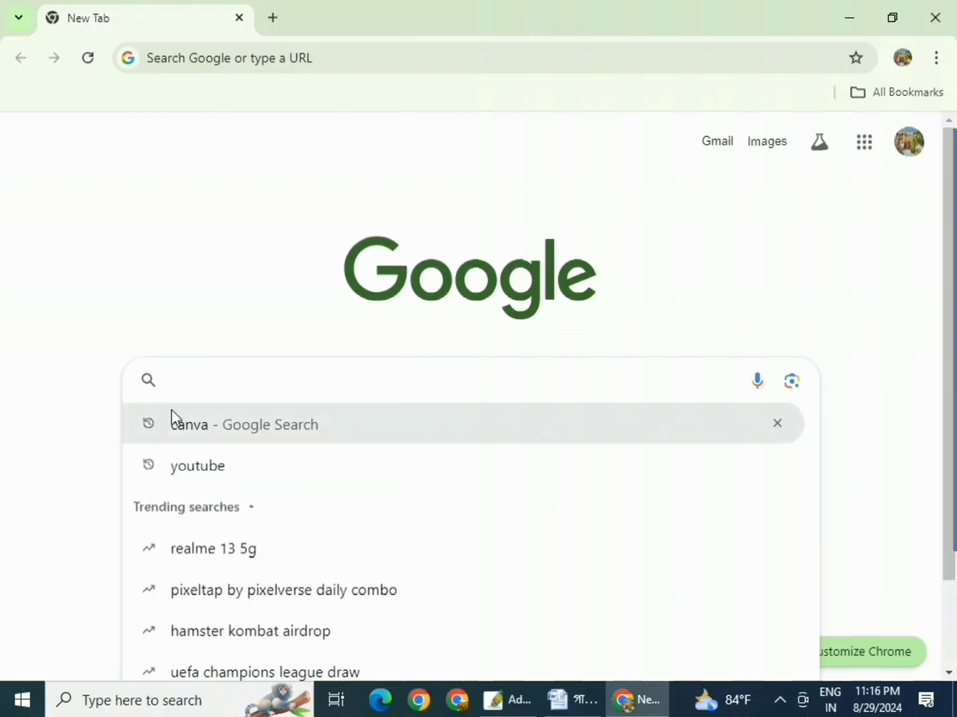
click(173, 422)
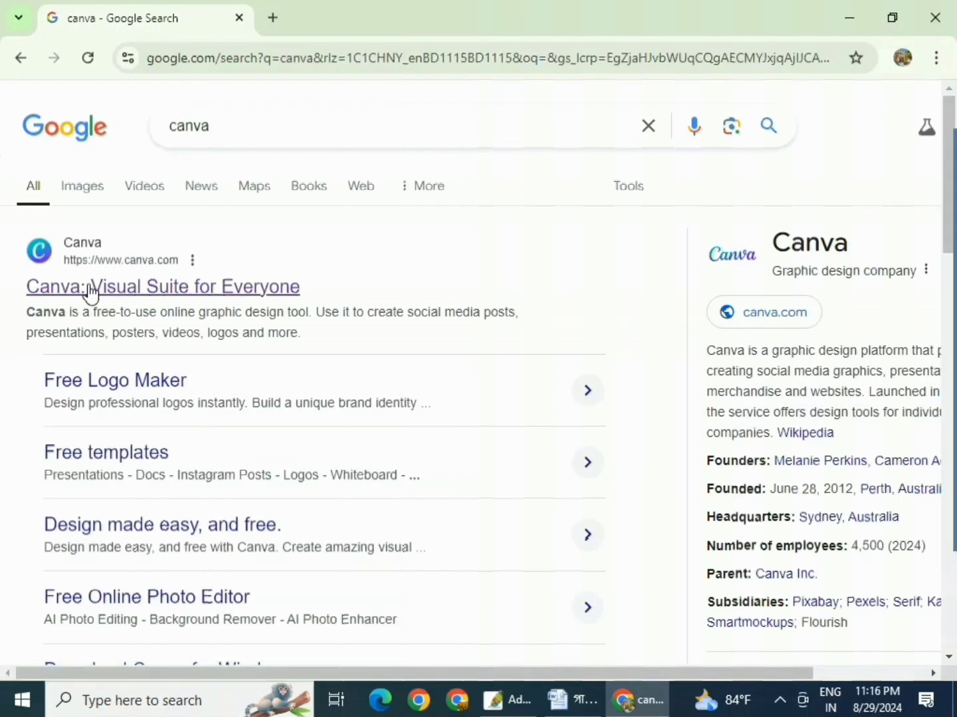
click(99, 293)
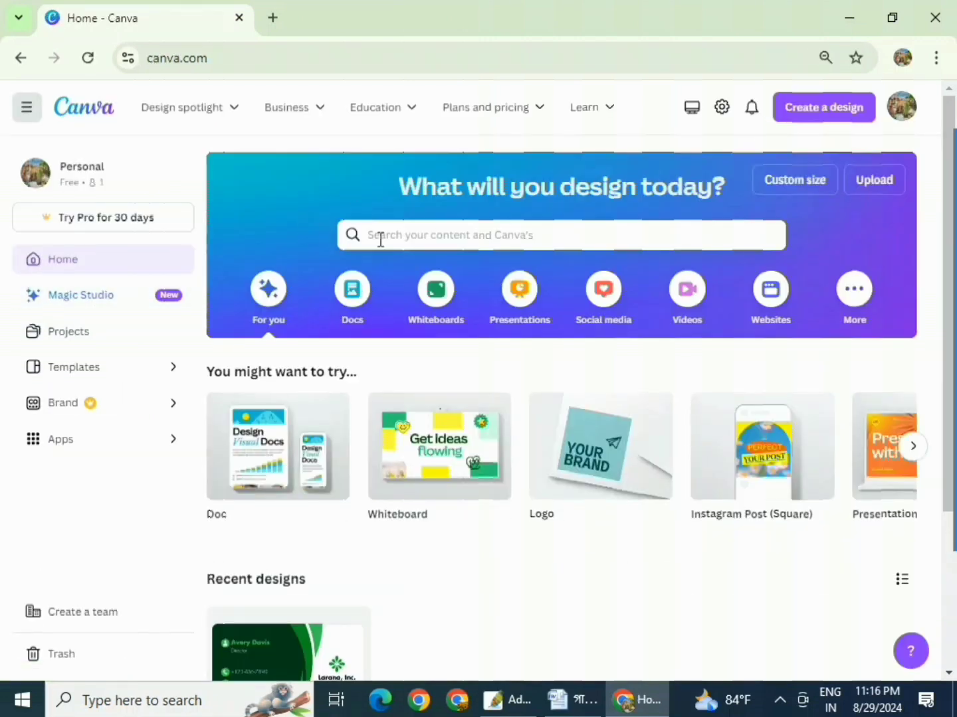
- Search Canva's templates for visiting card designs
click(448, 237)
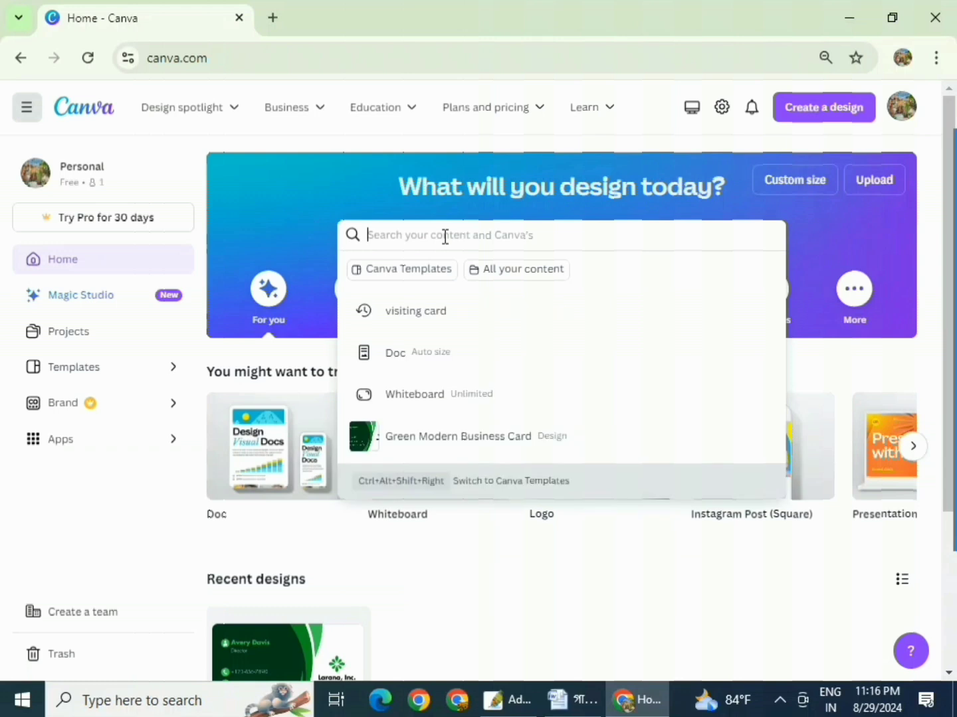
text(vis)
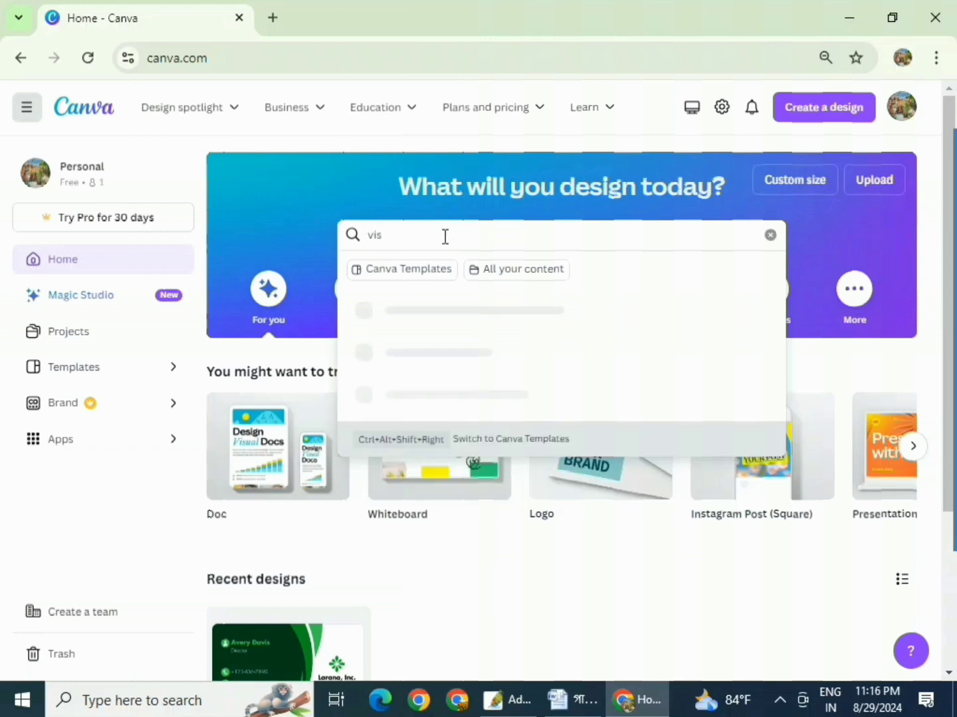
text(iting)
text( care)
key(Return)
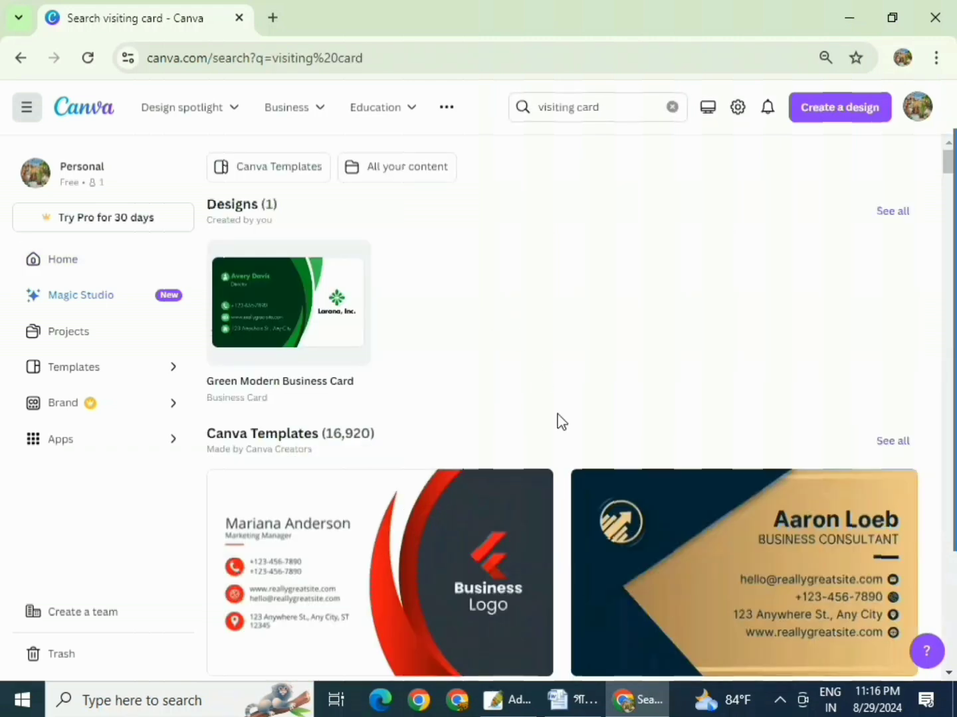
- Browse the business card results and open the black-and-gold photographer card template
scroll(721, 434, down, 10)
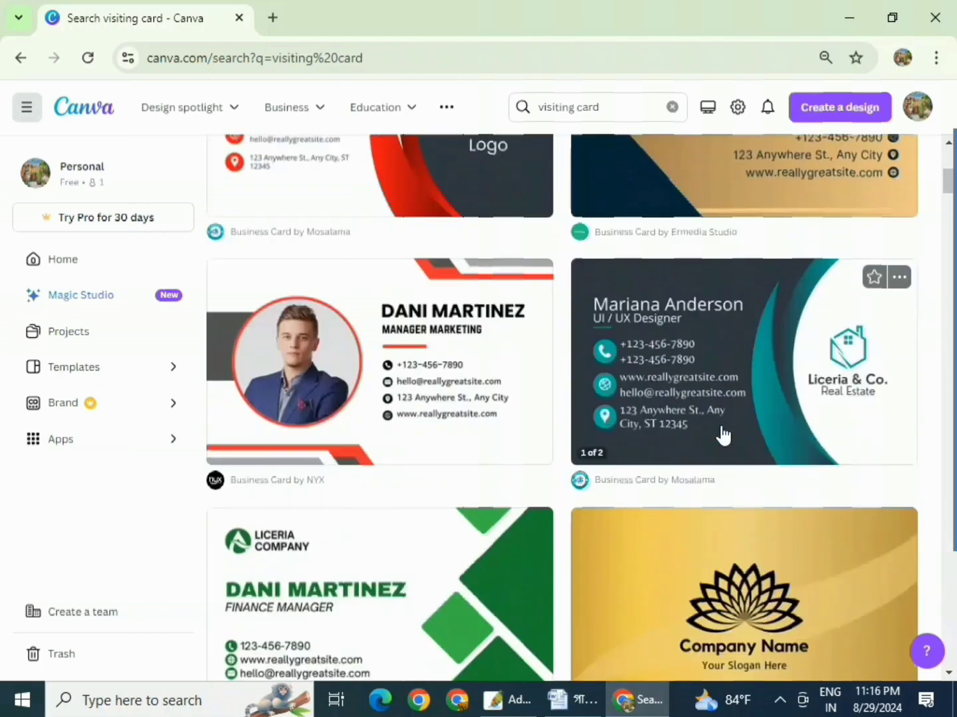
scroll(722, 435, down, 8)
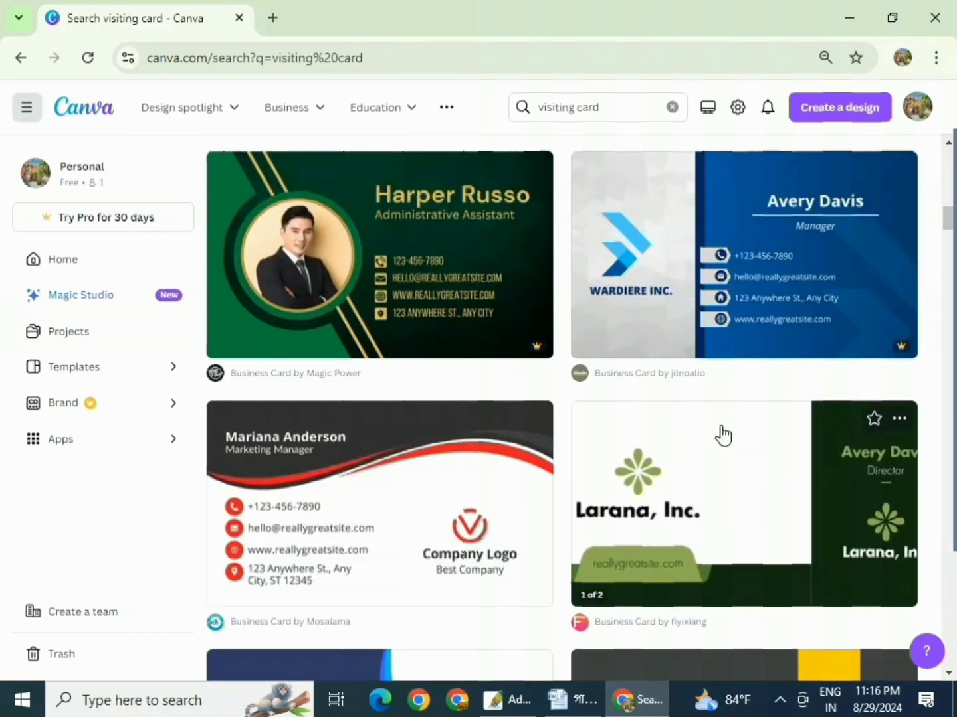
scroll(722, 435, down, 3)
scroll(722, 435, down, 3)
scroll(723, 435, down, 6)
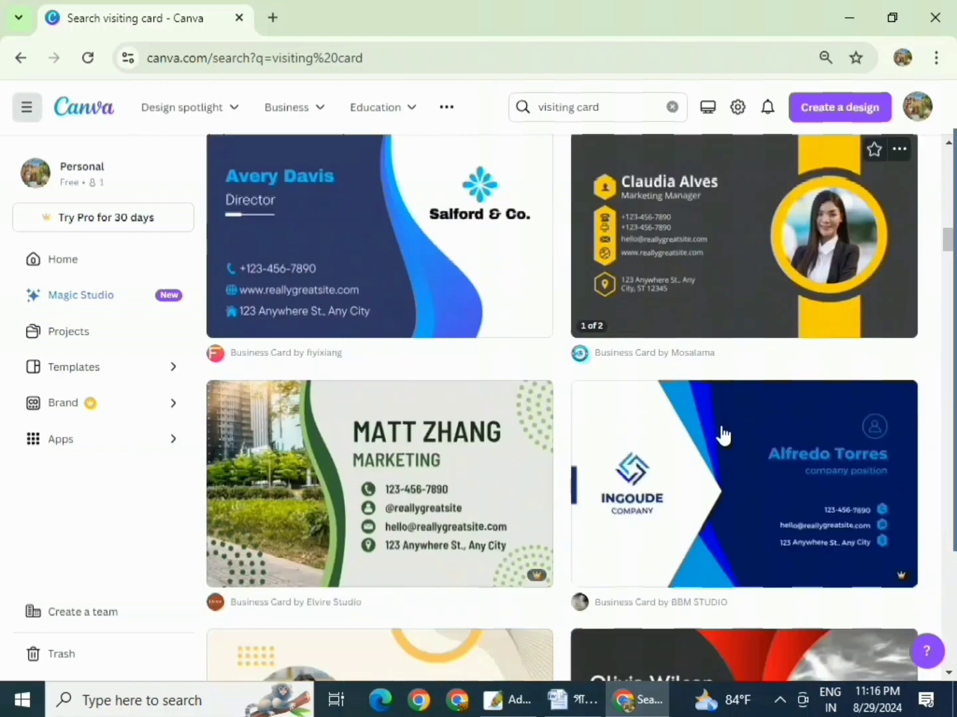
scroll(722, 435, down, 6)
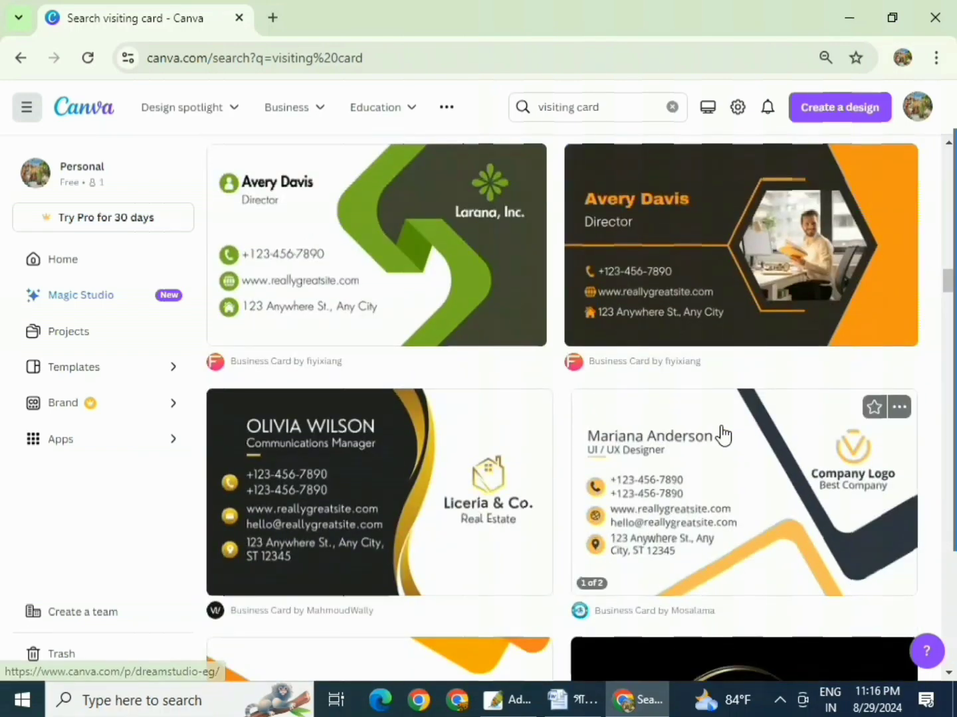
scroll(722, 435, down, 4)
scroll(722, 434, down, 15)
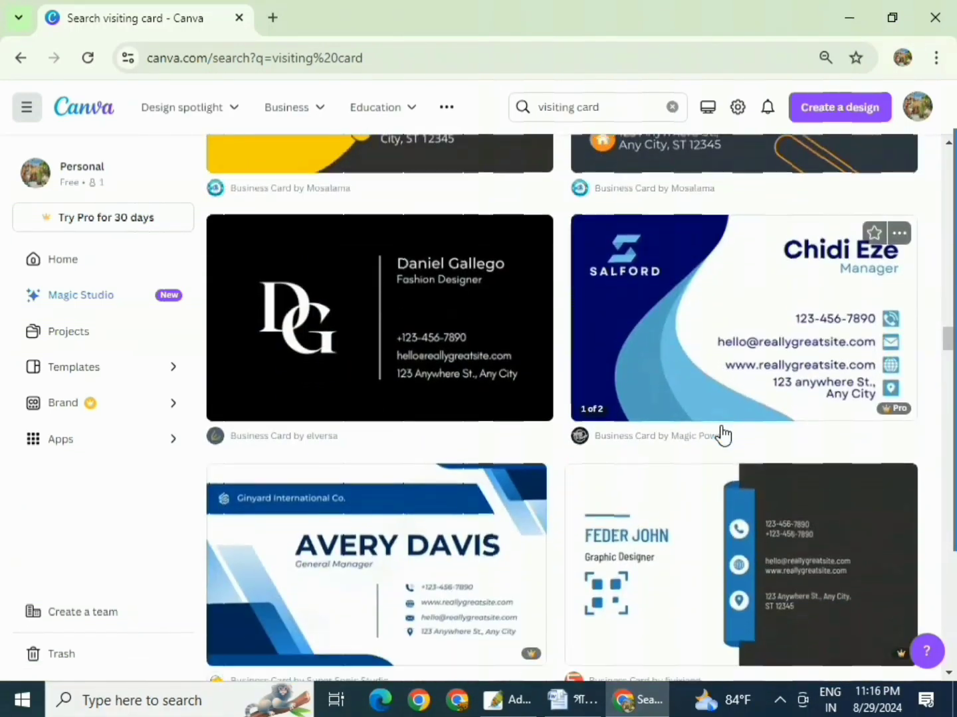
scroll(723, 434, down, 9)
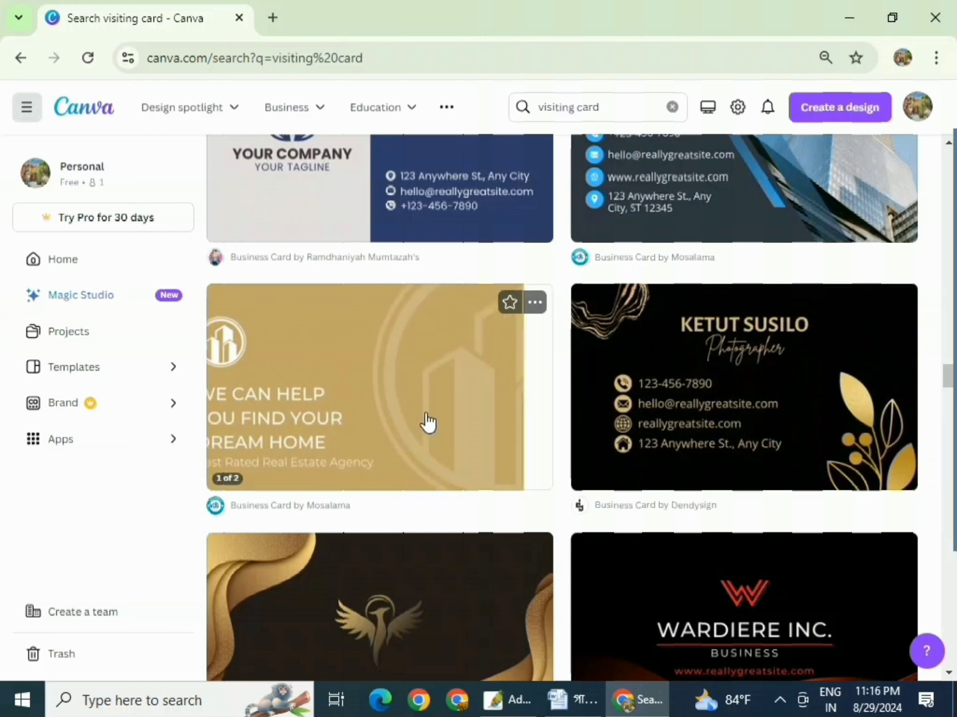
scroll(451, 538, down, 3)
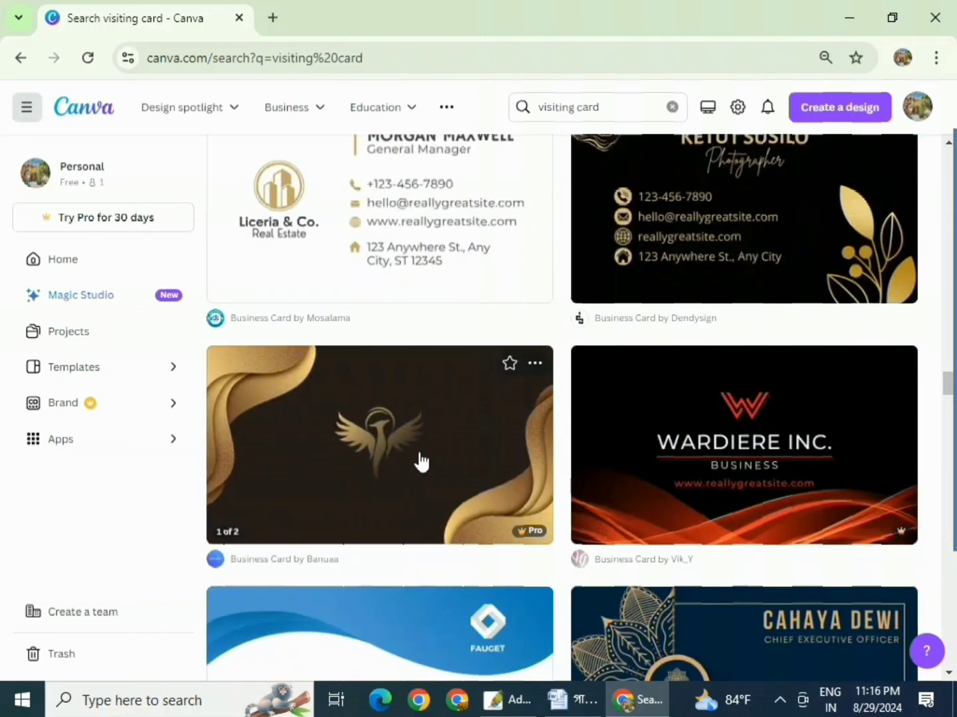
mouse_move(523, 536)
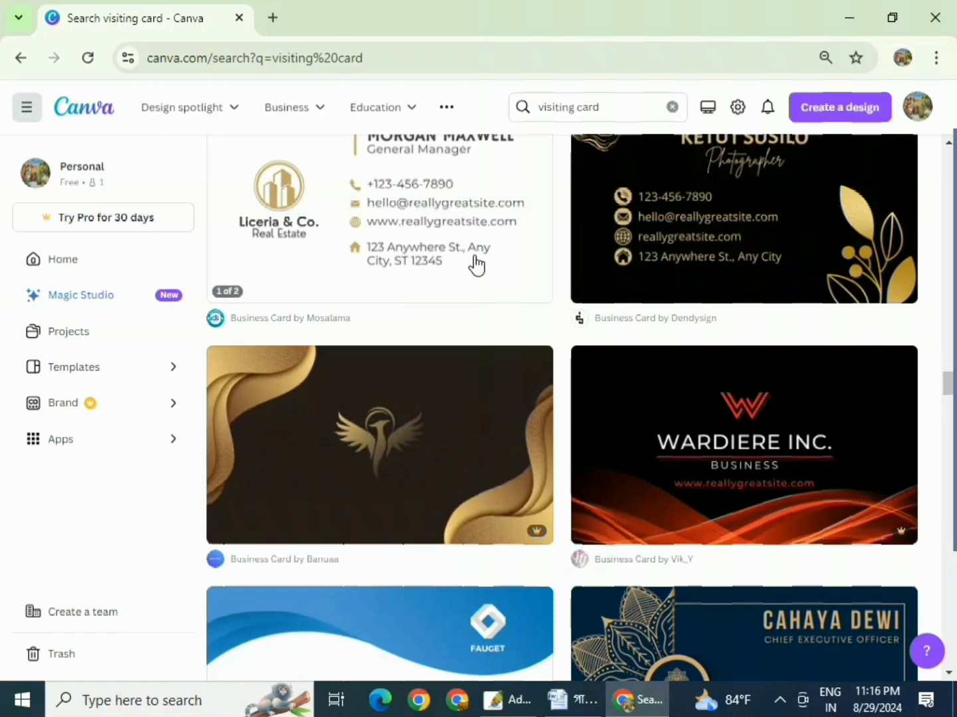
scroll(808, 247, up, 3)
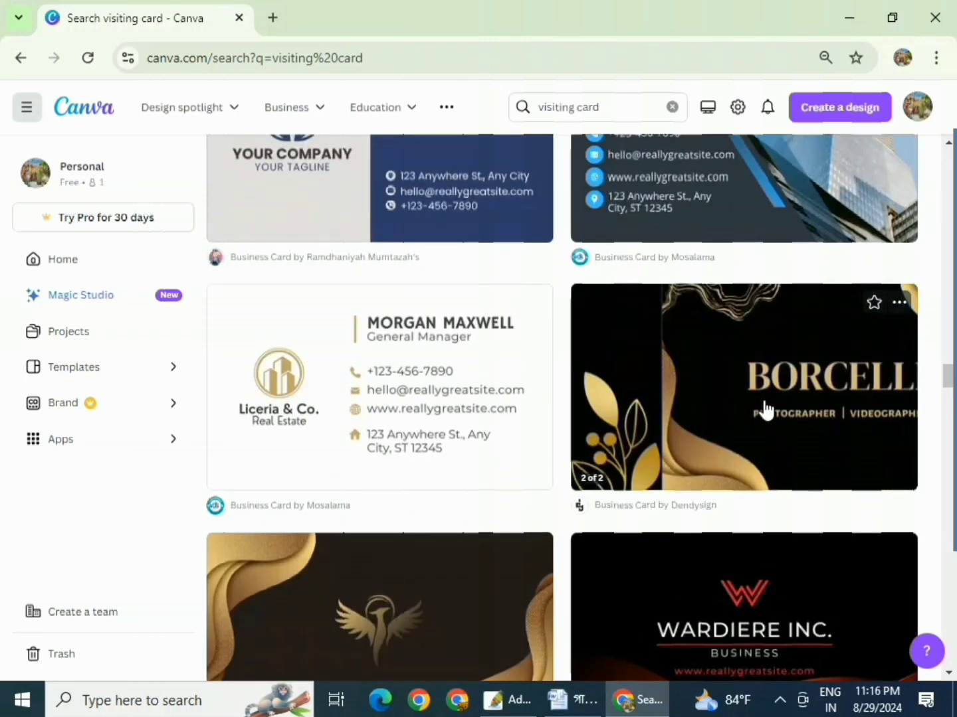
click(763, 402)
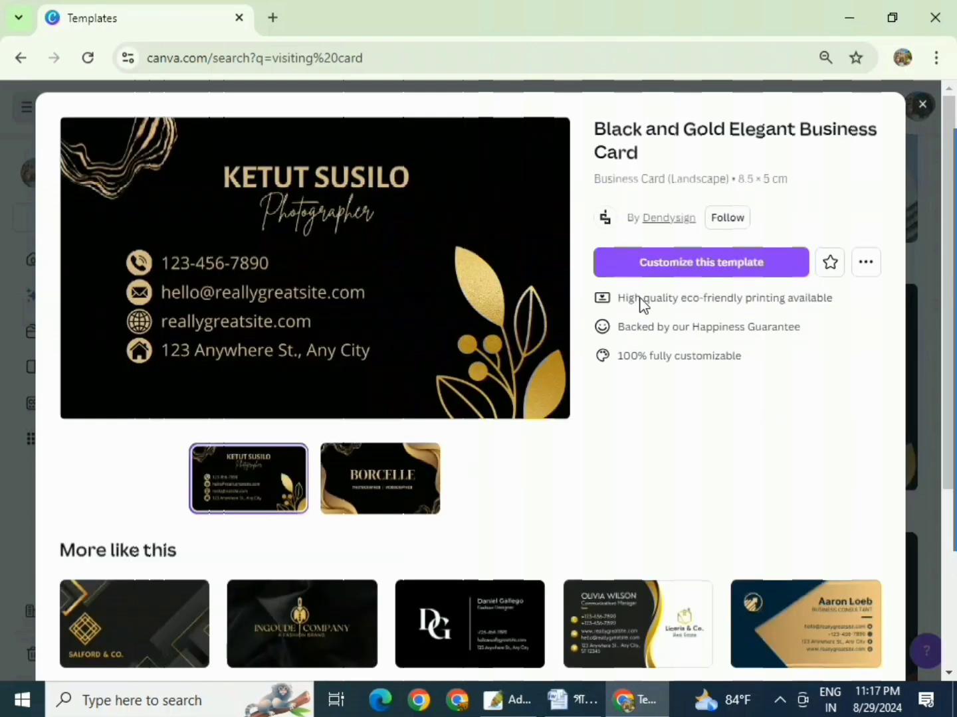
- Customize the Black and Gold Elegant Business Card template and preview its back and front pages
click(709, 270)
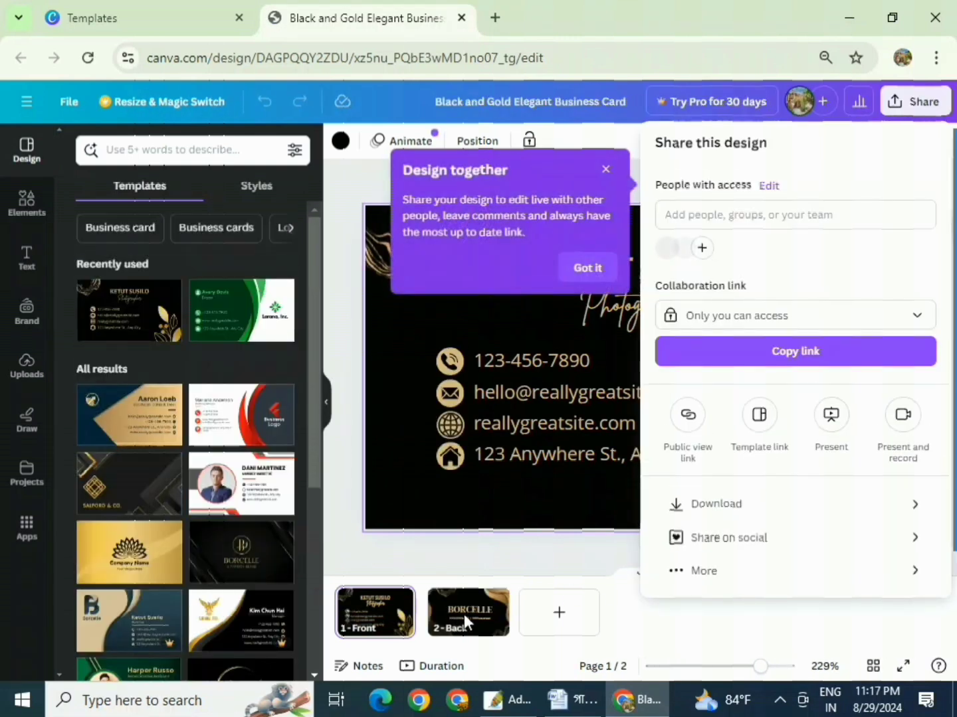
key(Escape)
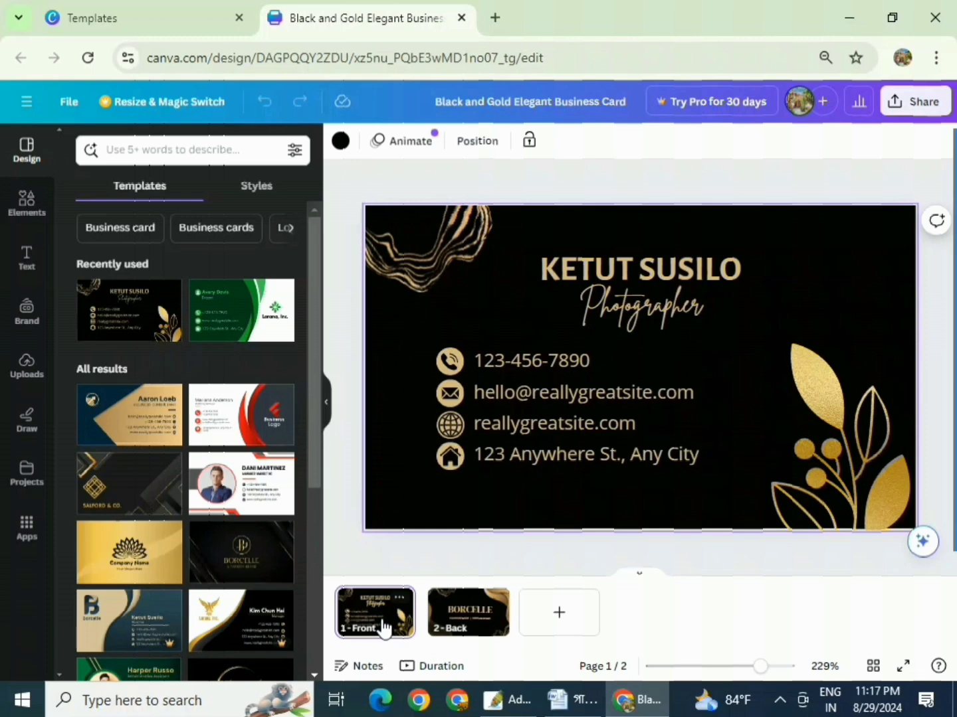
click(451, 625)
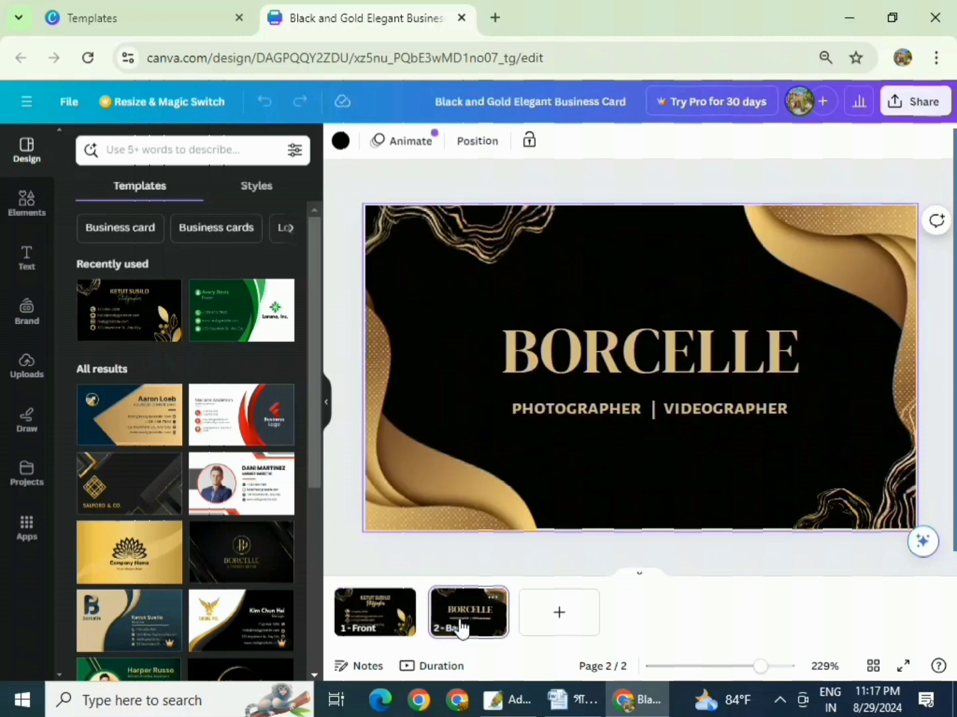
click(374, 618)
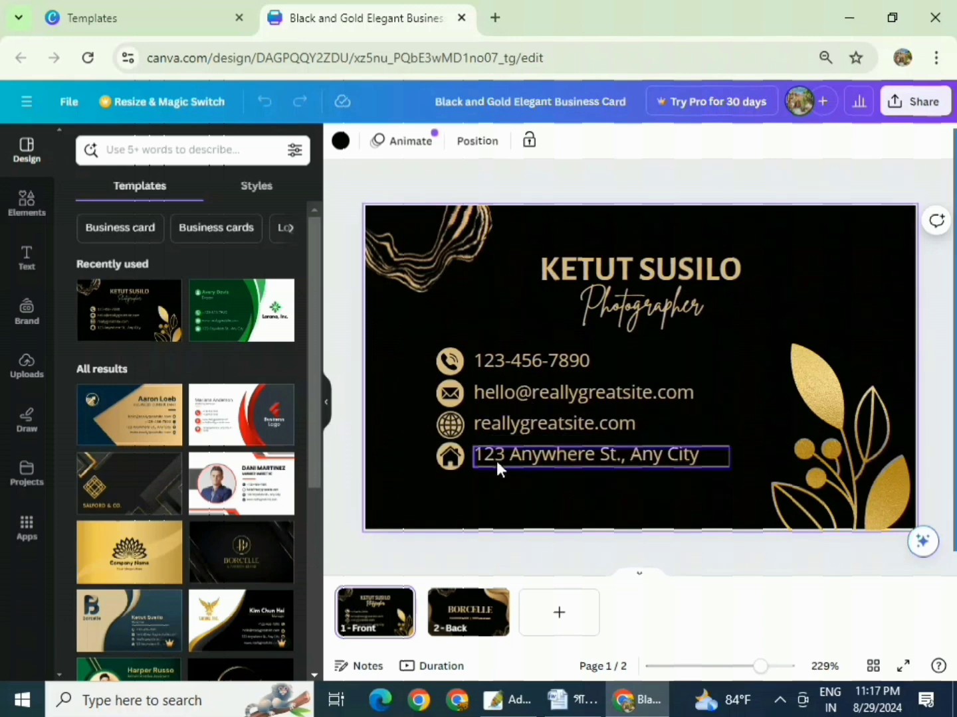
- Replace the placeholder name on the card's front with the owner's full name
double_click(640, 265)
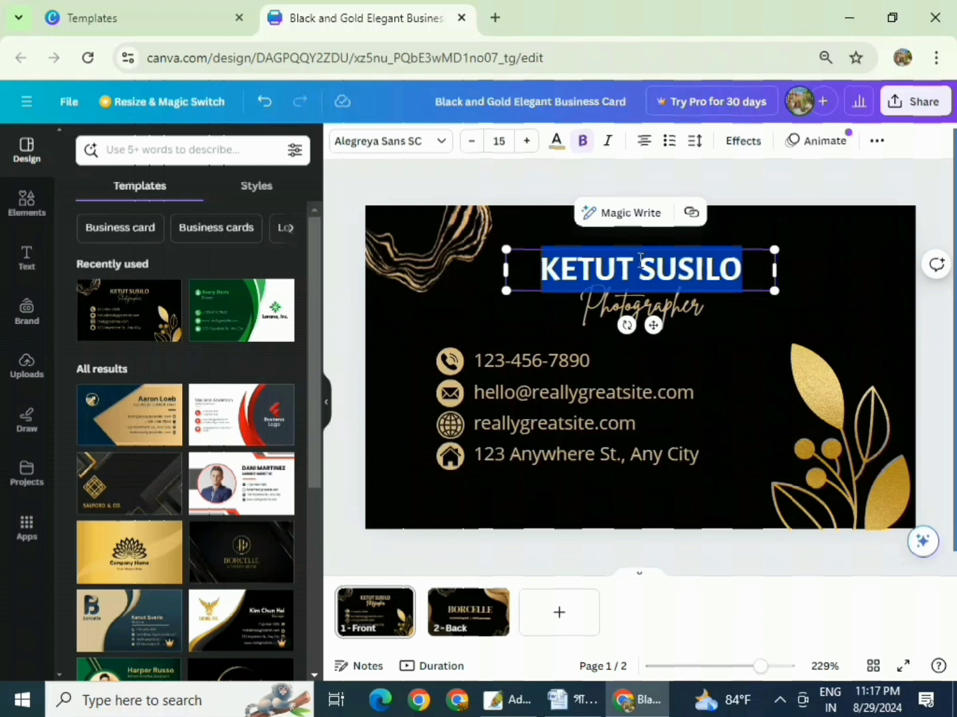
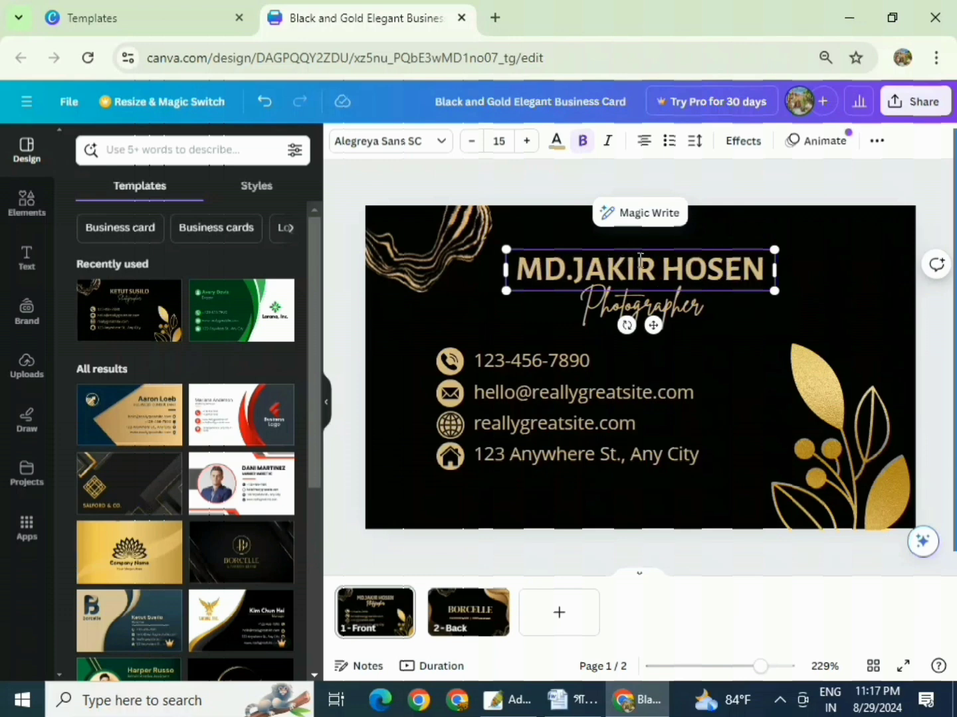
- Change the 'Photographer' subtitle to 'digital markerter'
double_click(625, 308)
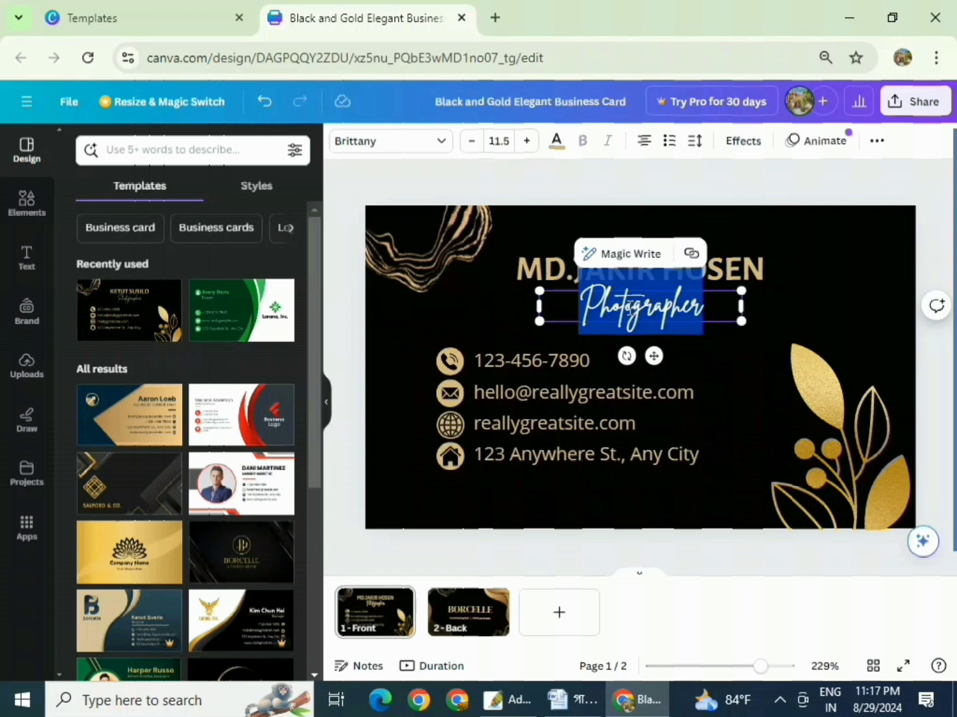
text(digital marker)
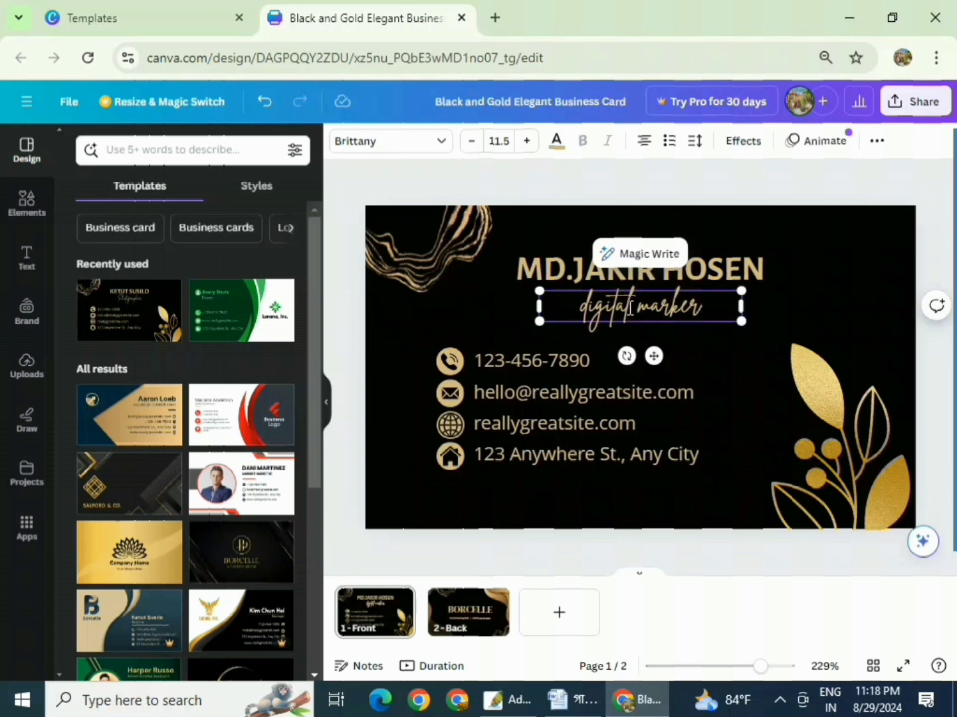
text(ter)
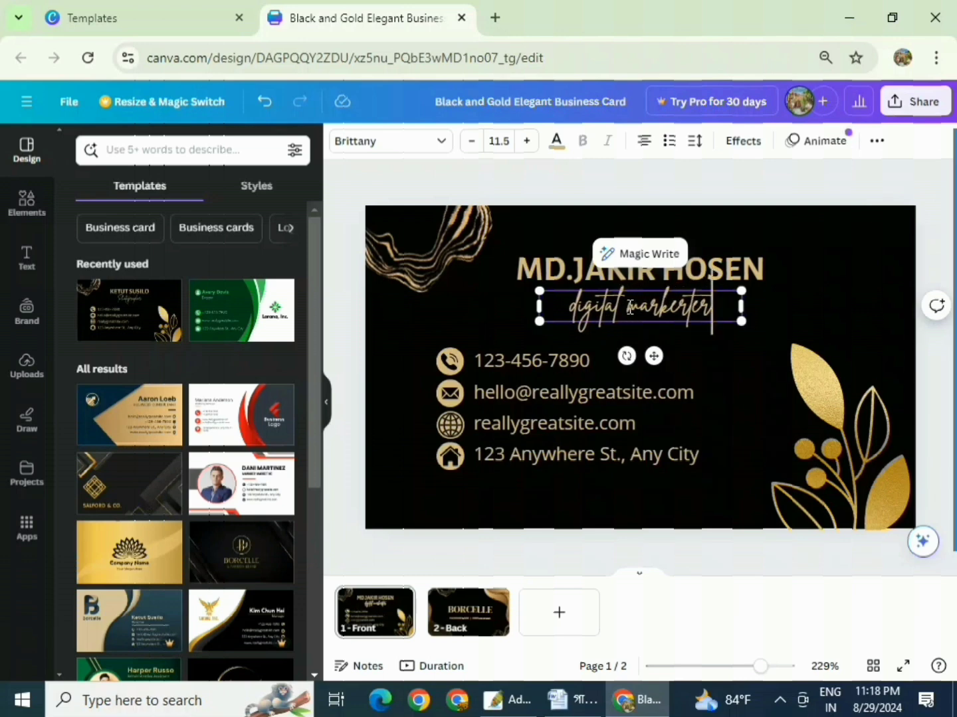
click(785, 371)
- Recolour the owner's name on the front from gold to lime green (#c1ff72)
click(768, 314)
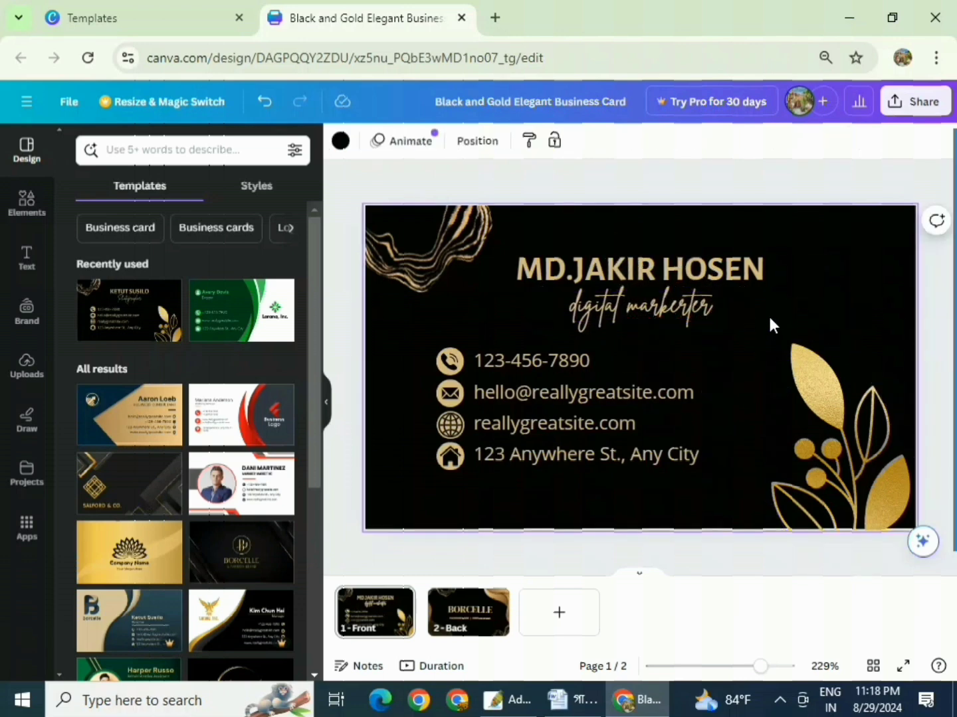
click(635, 268)
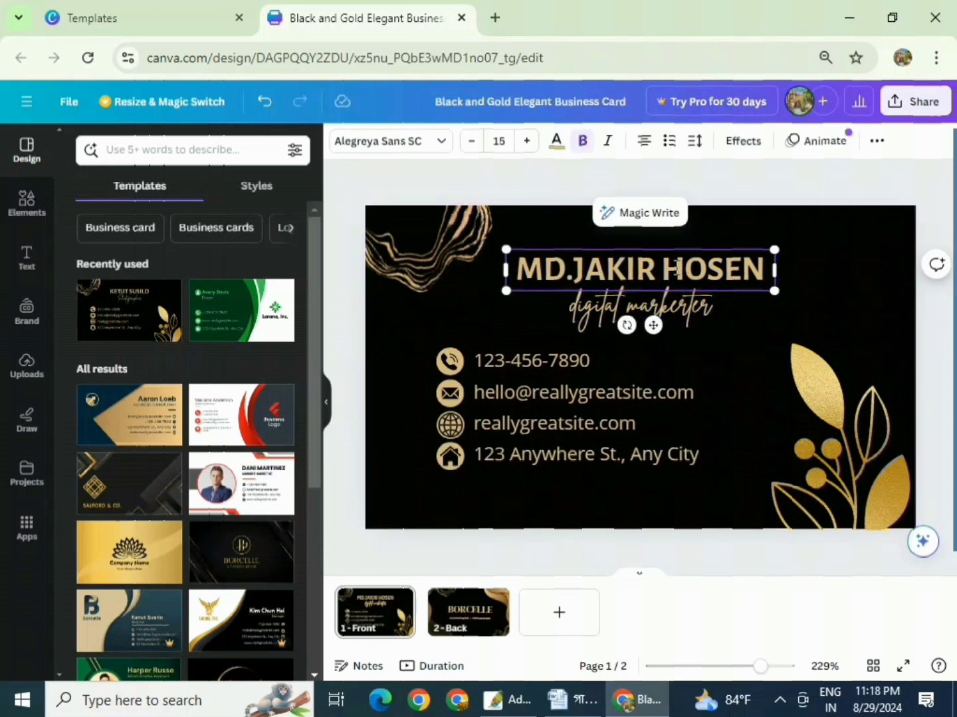
triple_click(629, 267)
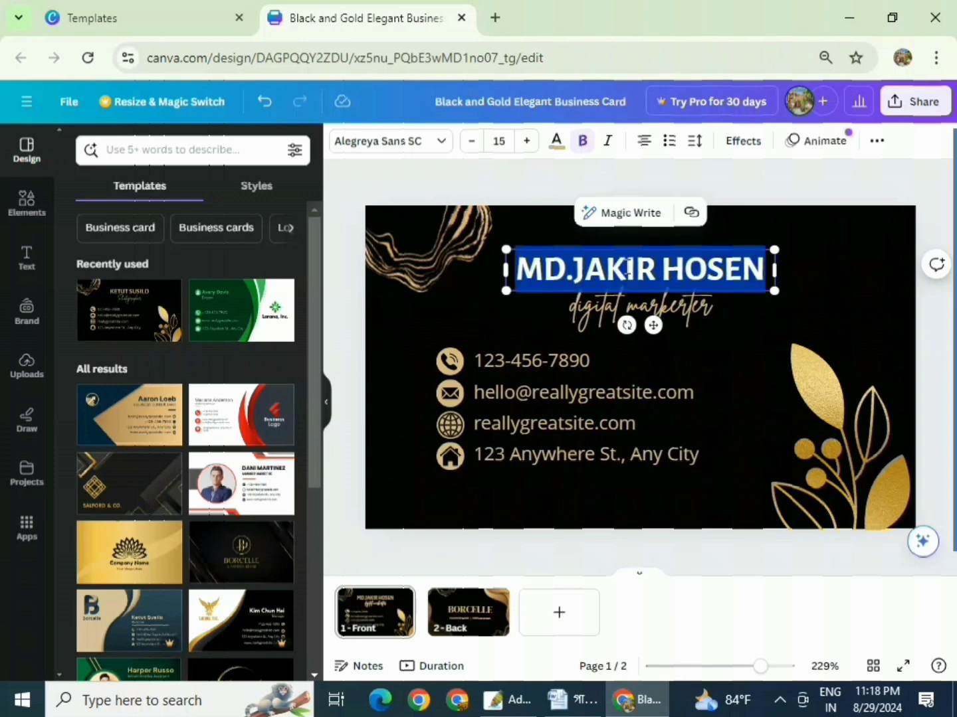
click(554, 149)
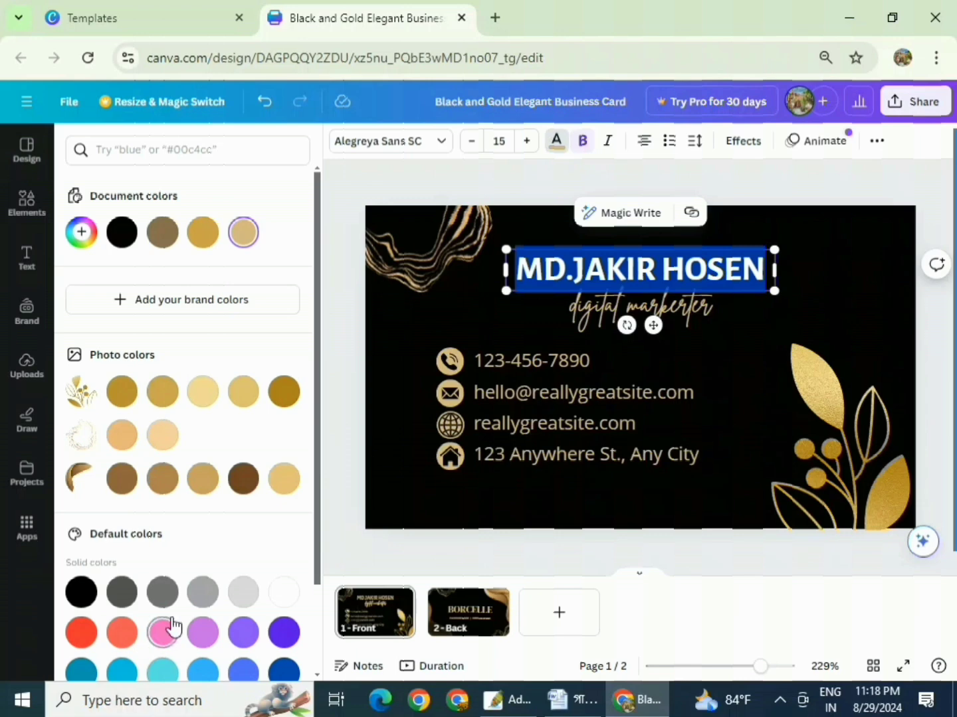
scroll(161, 621, down, 2)
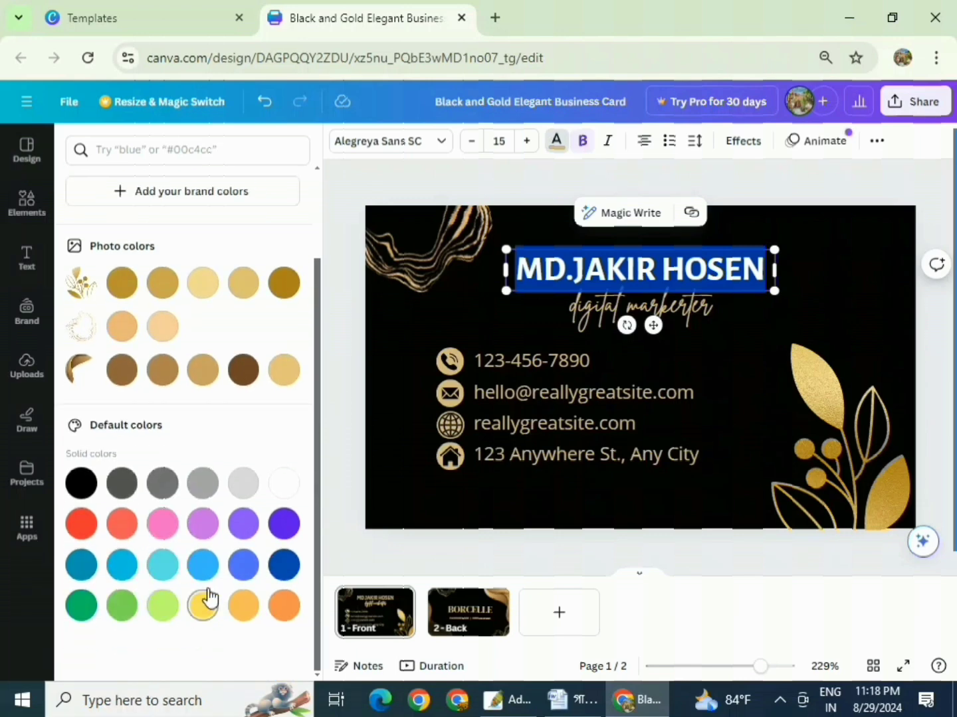
click(161, 607)
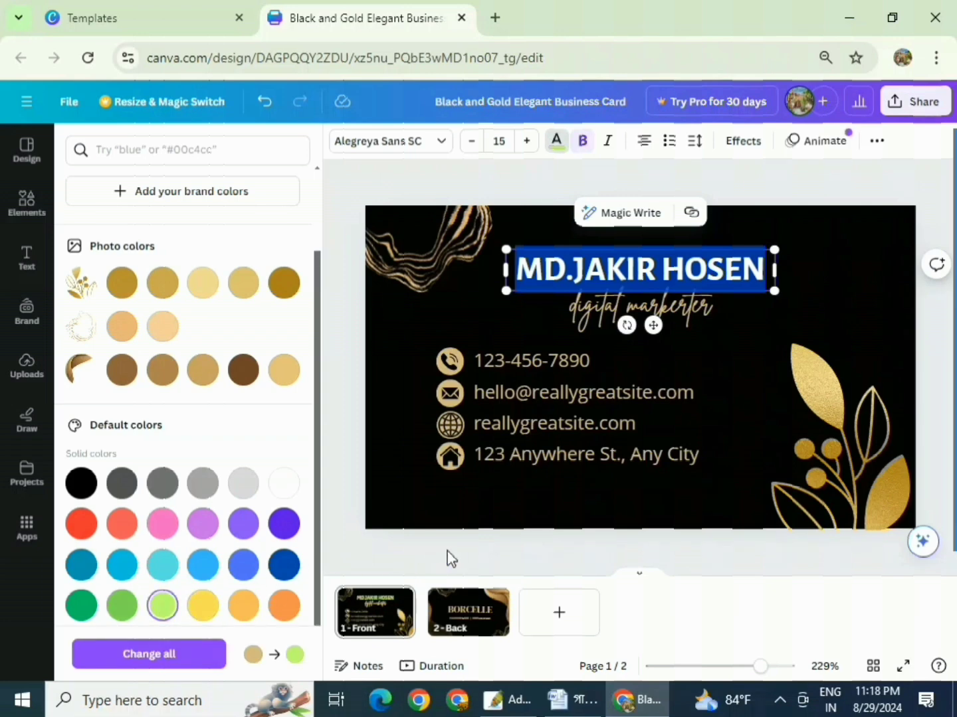
click(738, 363)
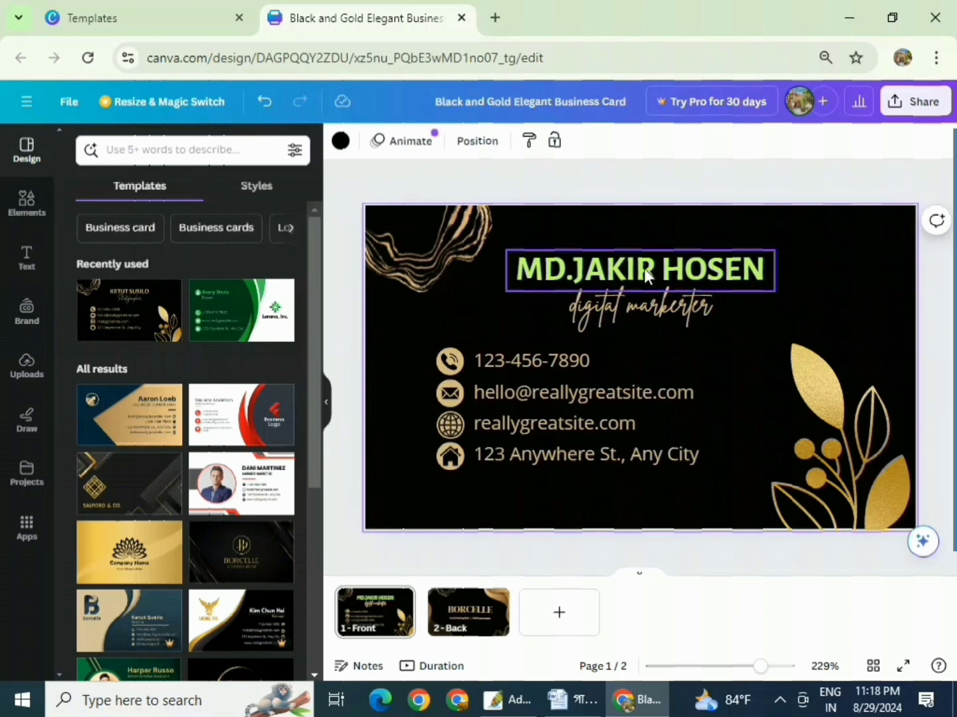
- Set the owner's name in the Abril Fatface font
click(626, 274)
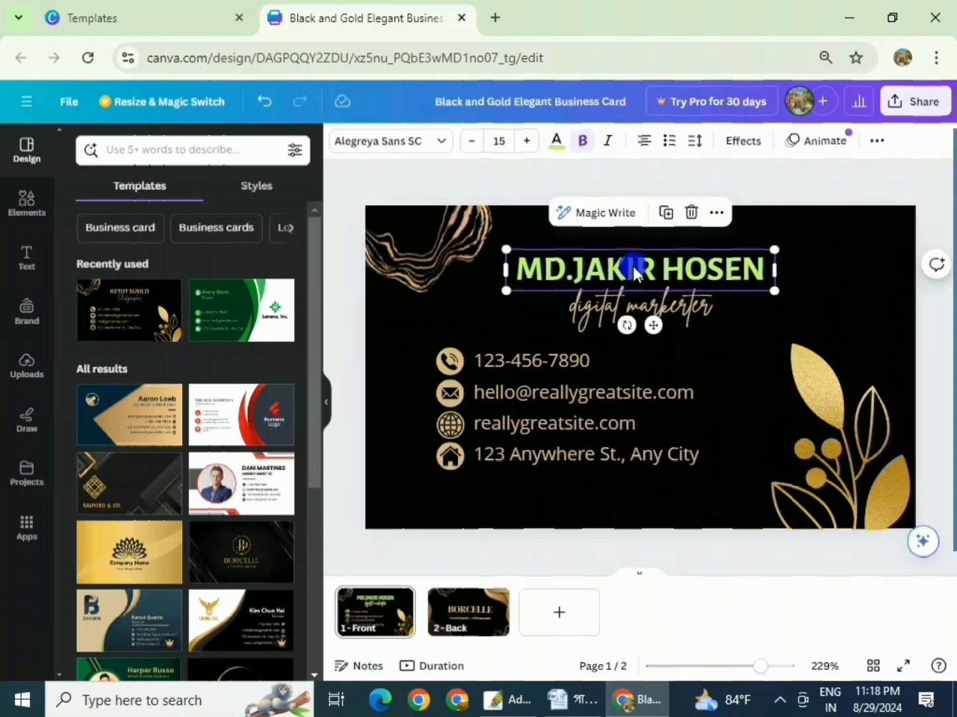
click(632, 266)
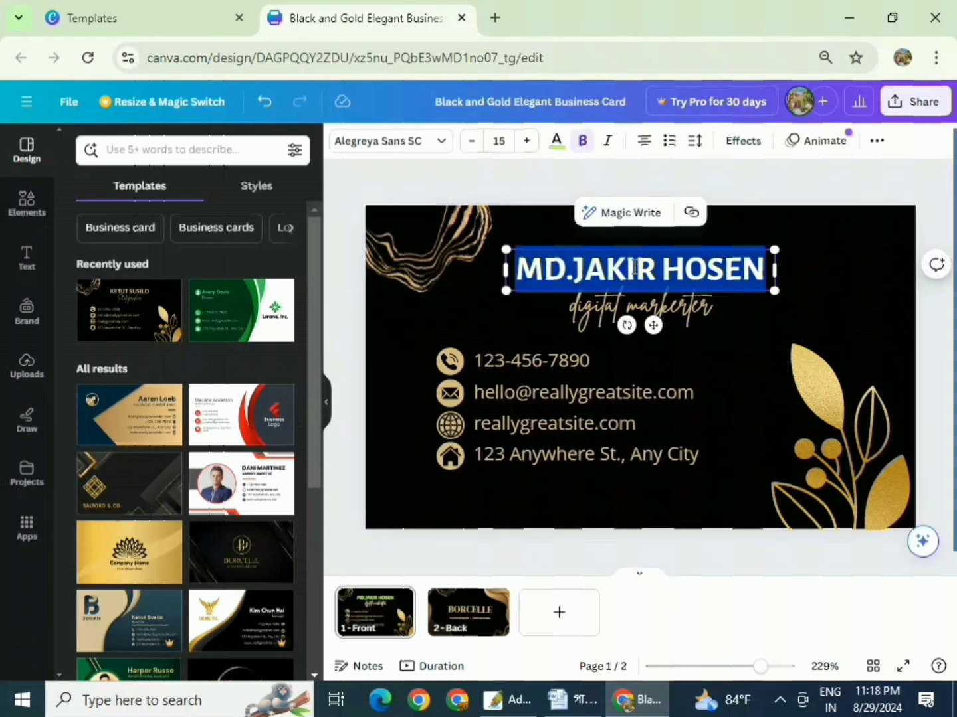
click(326, 403)
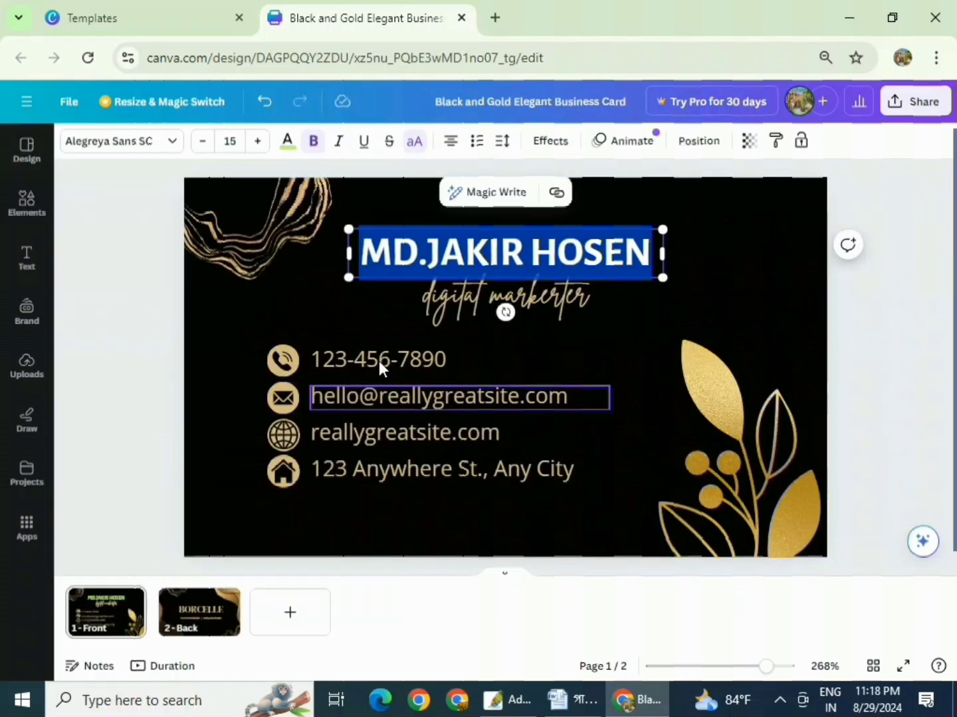
click(171, 146)
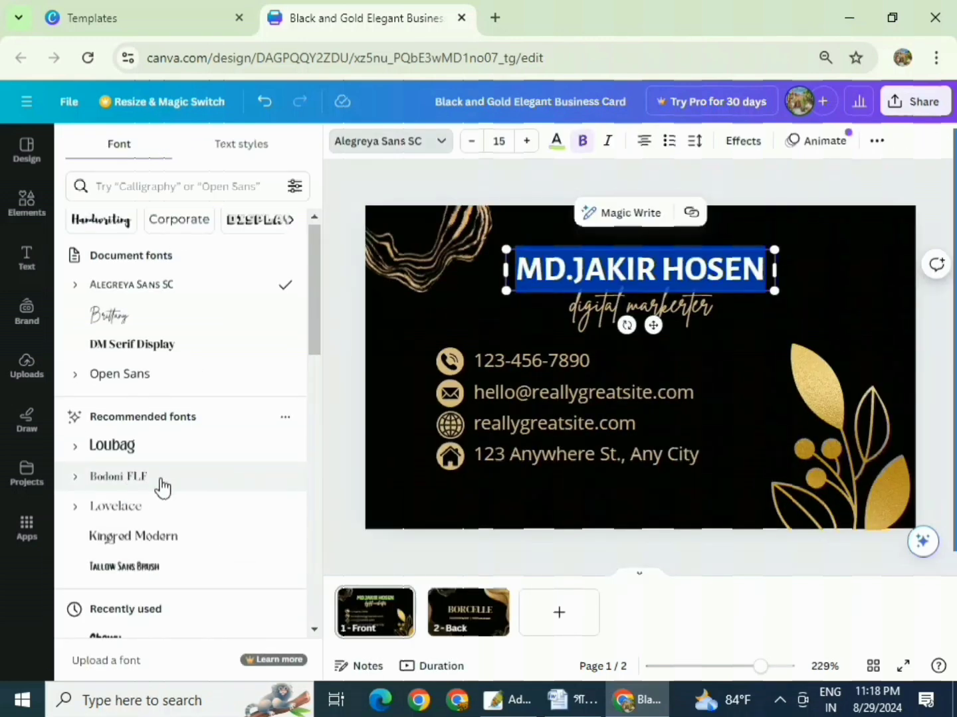
scroll(129, 487, down, 10)
scroll(164, 482, down, 5)
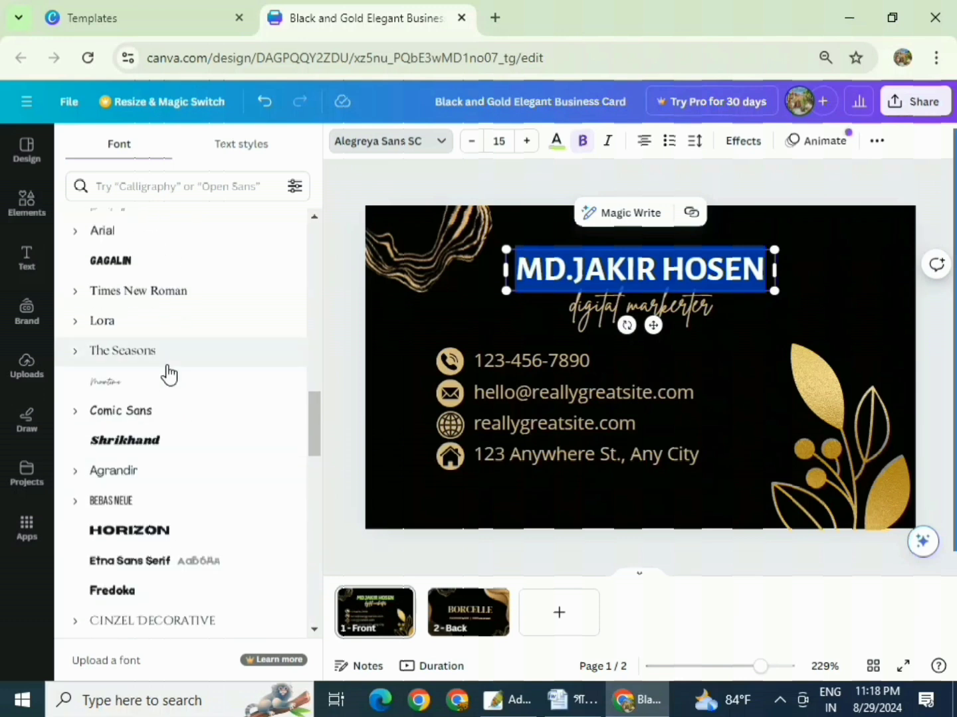
scroll(186, 449, down, 3)
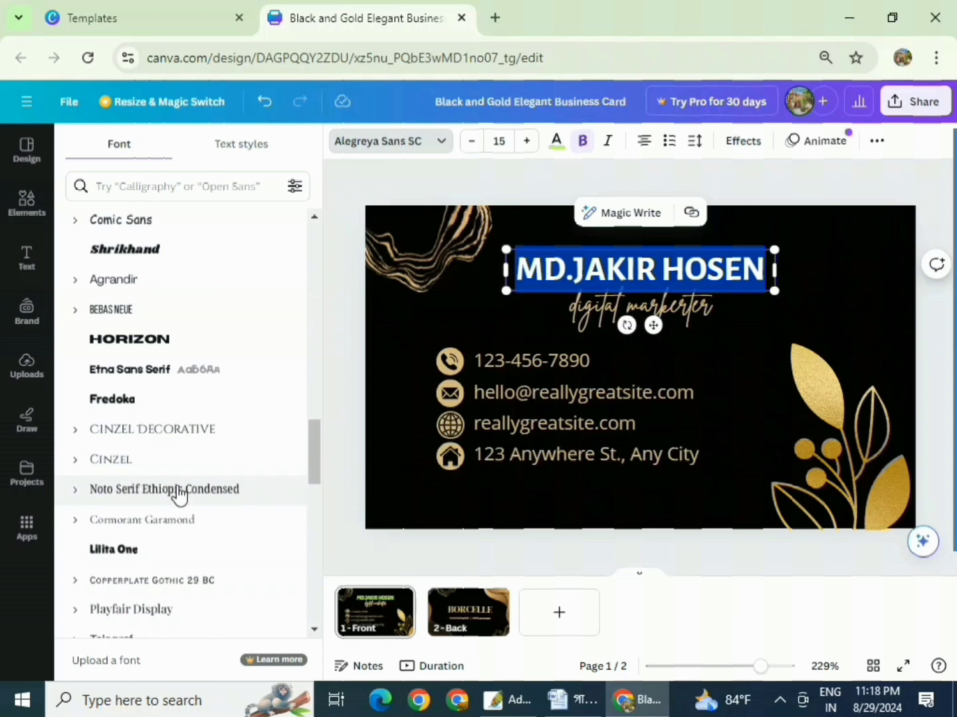
scroll(180, 494, down, 3)
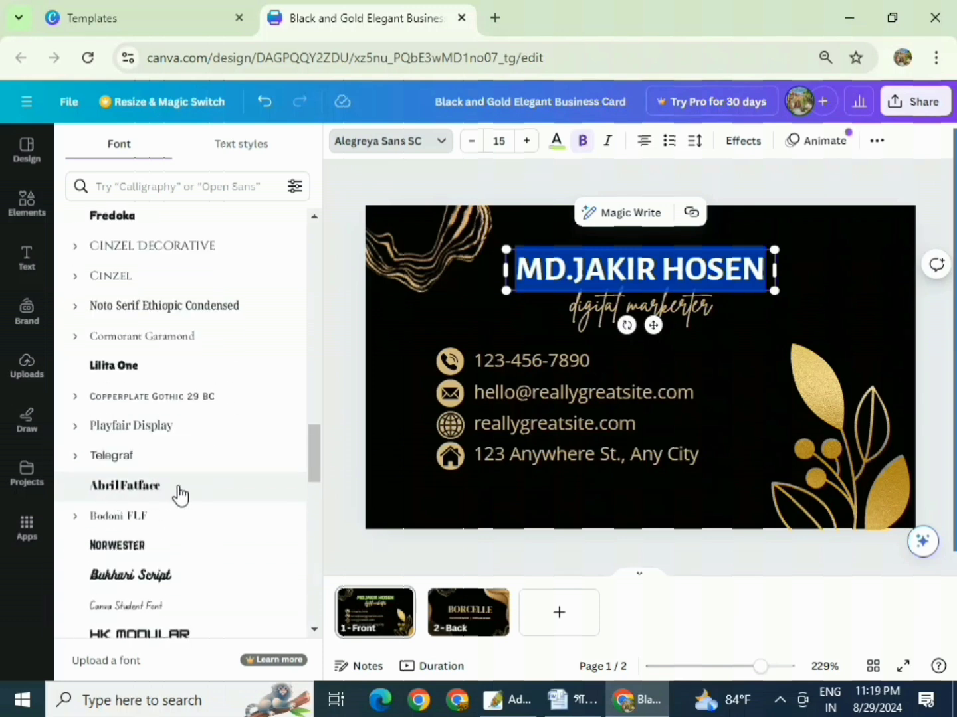
click(180, 493)
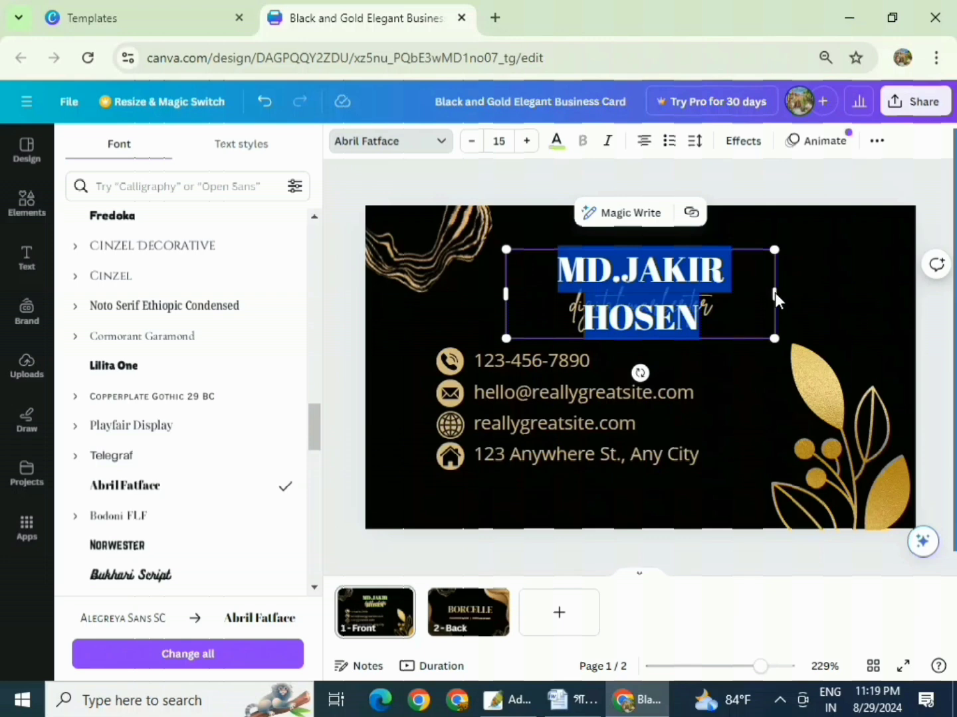
- Widen the name box onto one line and centre it above the subtitle
drag(774, 292, 841, 279)
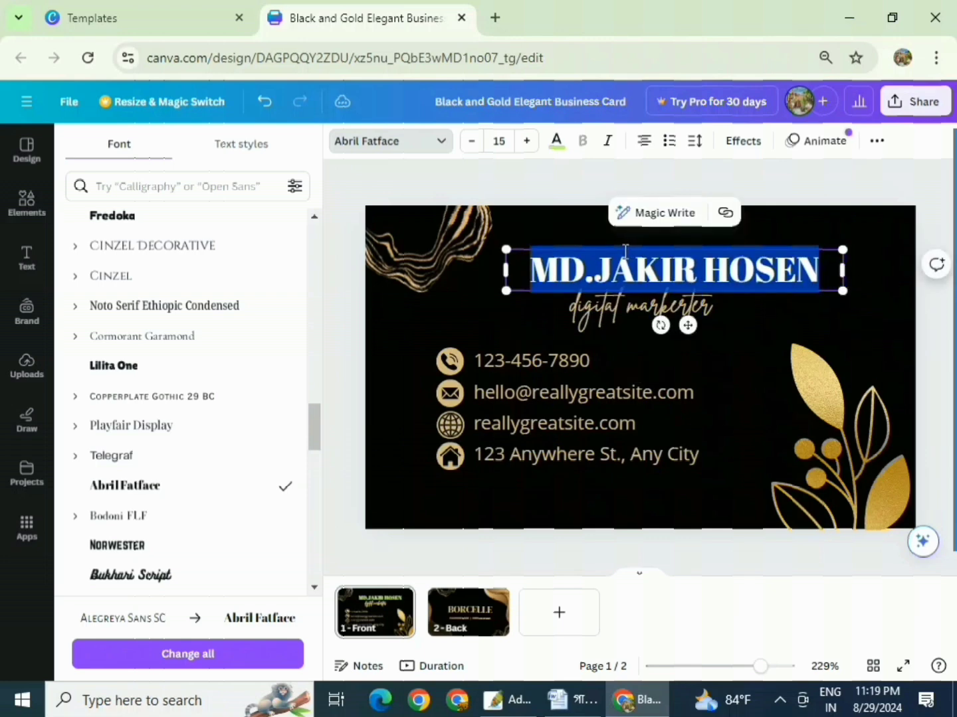
click(551, 222)
drag(555, 236, 506, 222)
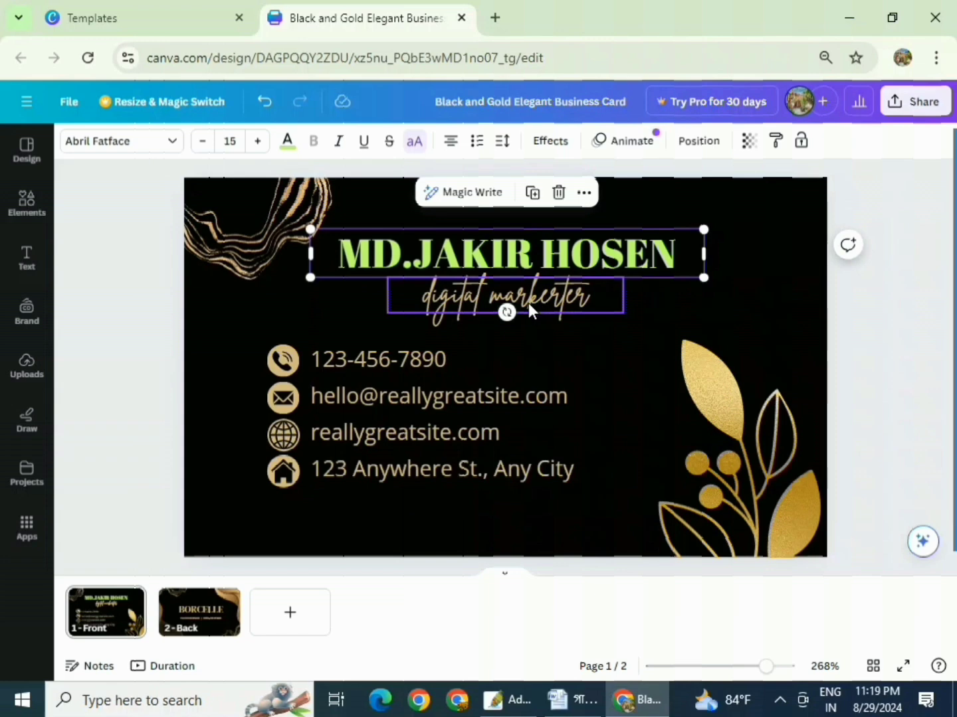
- Set the 'digital markerter' subtitle in the Playfair Display font
double_click(526, 299)
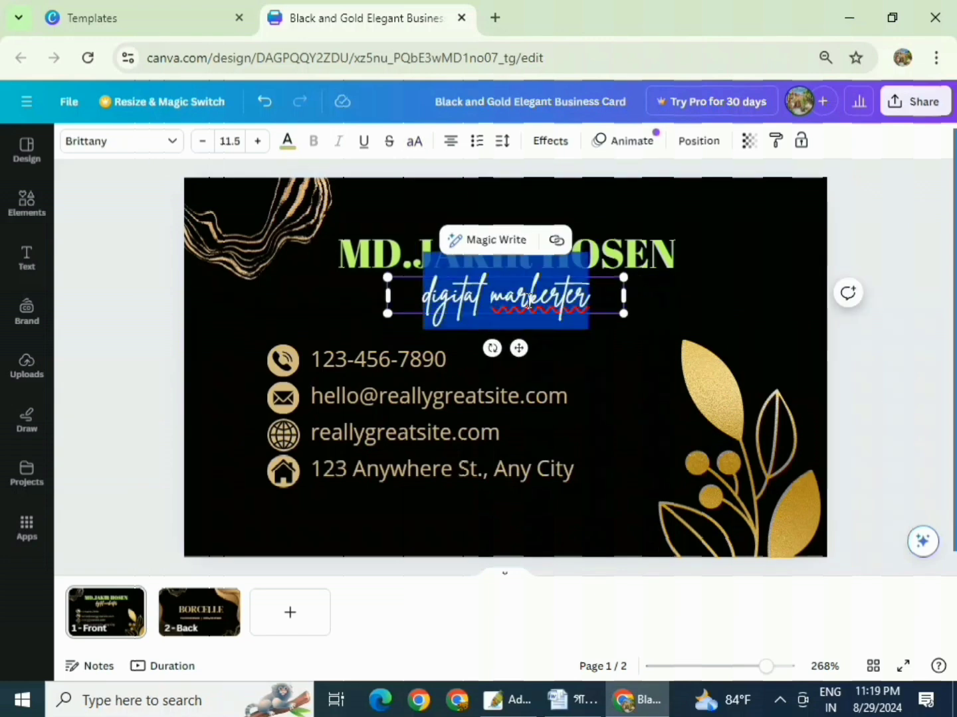
click(168, 142)
scroll(166, 329, up, 3)
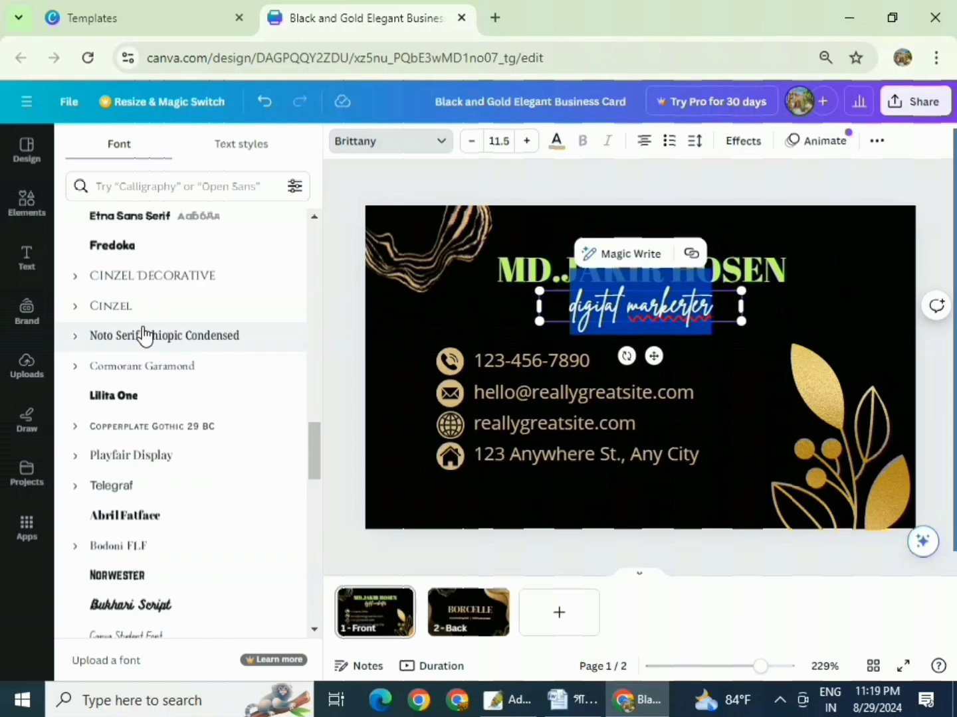
click(143, 456)
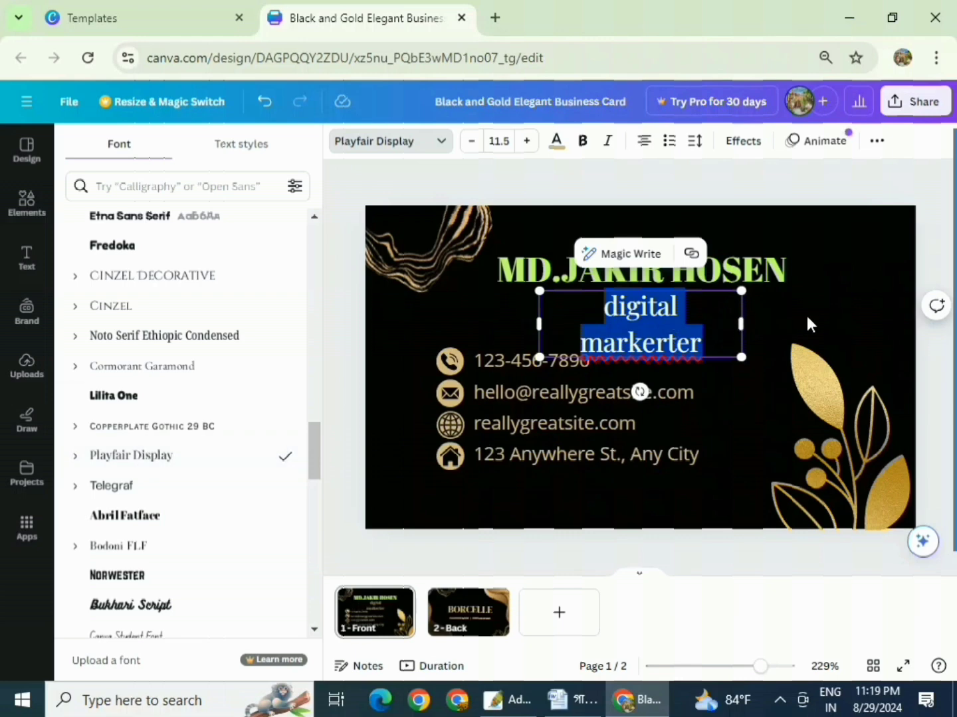
click(784, 327)
- Widen the subtitle box onto one line and centre it under the name
click(568, 321)
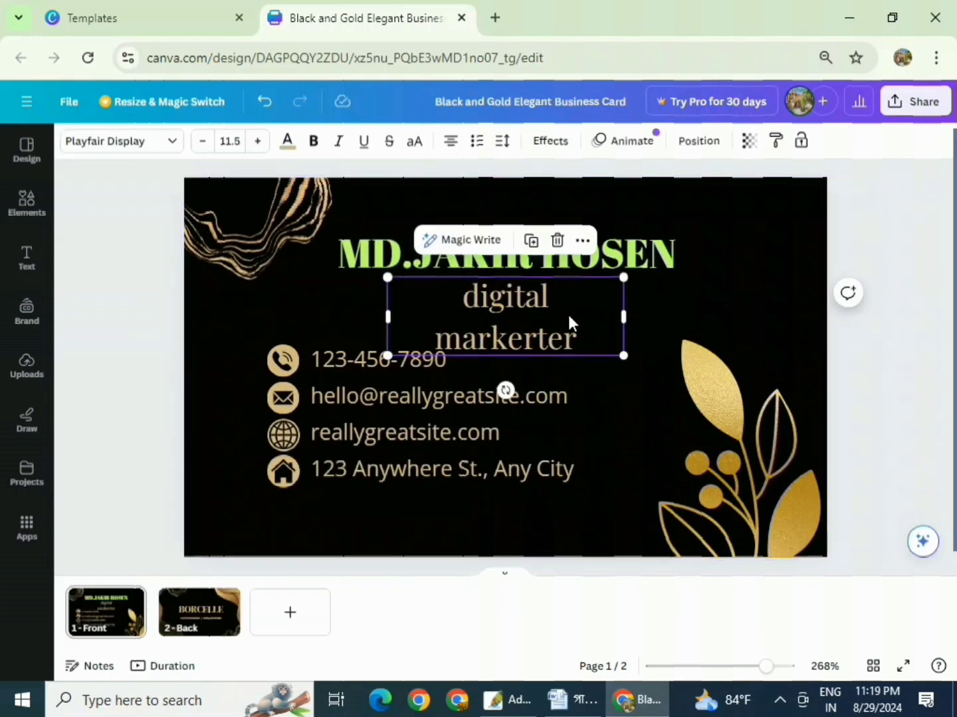
drag(625, 316, 675, 301)
drag(570, 299, 542, 296)
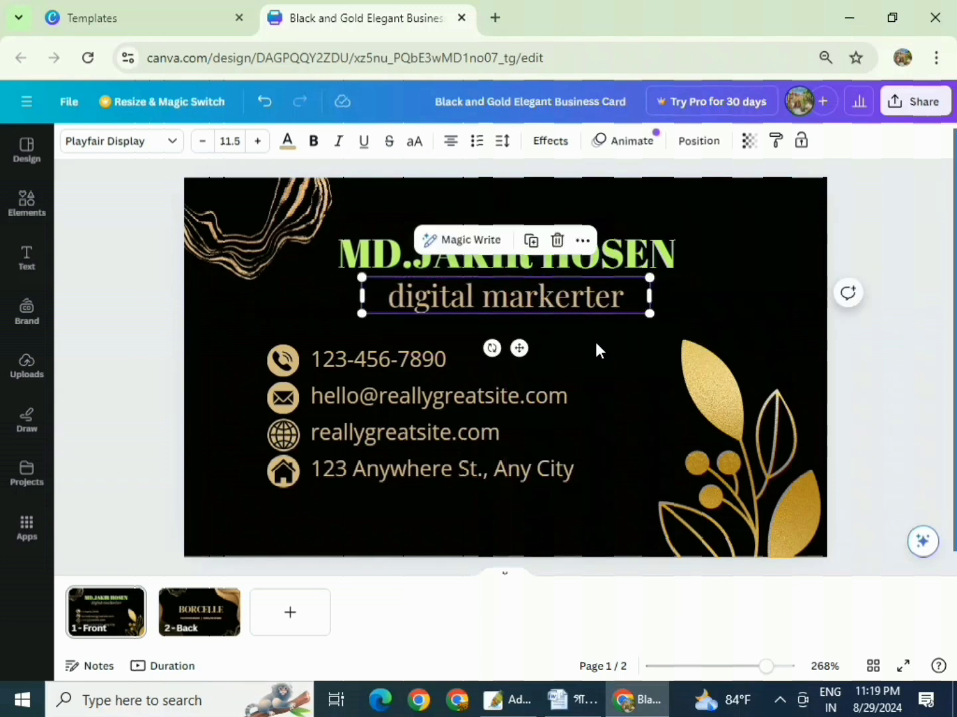
double_click(489, 297)
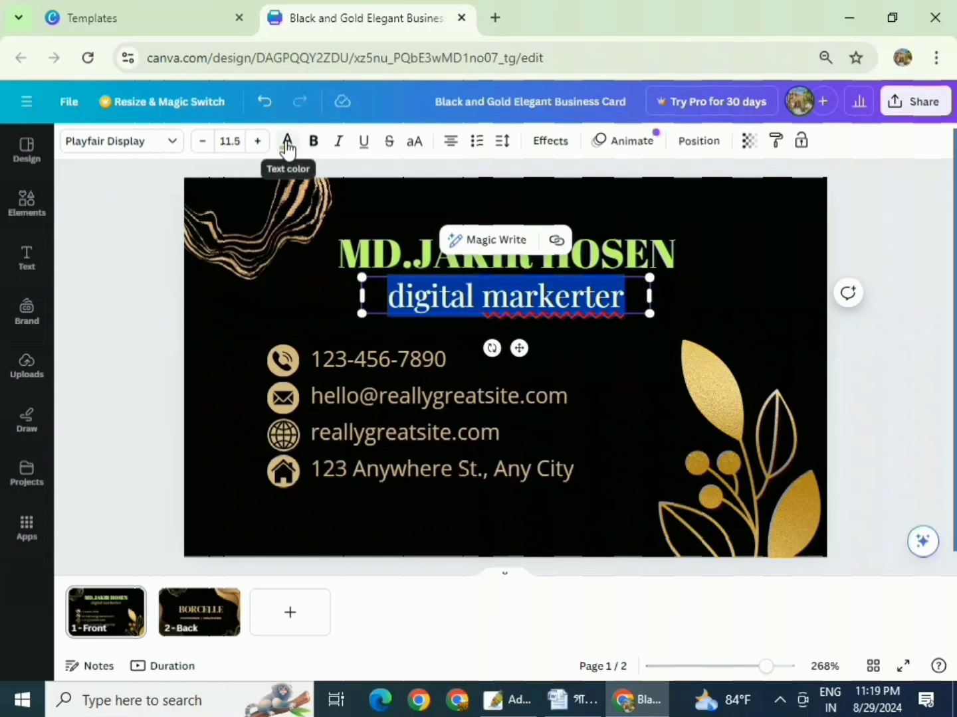
- Try a custom blue colour on the subtitle using the colour picker
click(287, 142)
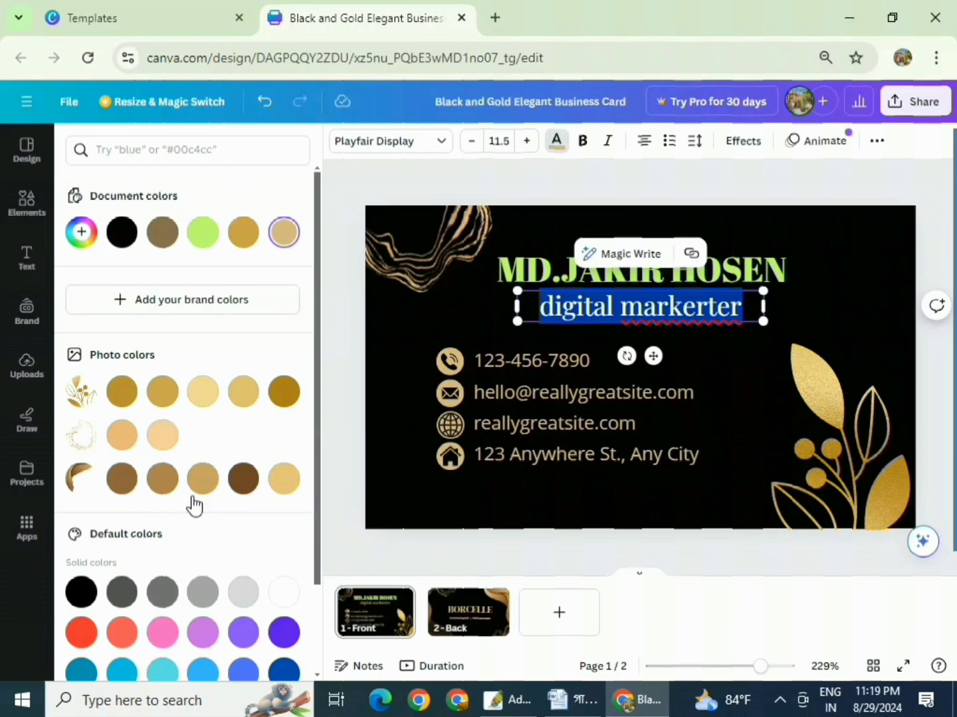
scroll(193, 585, down, 2)
scroll(255, 577, up, 2)
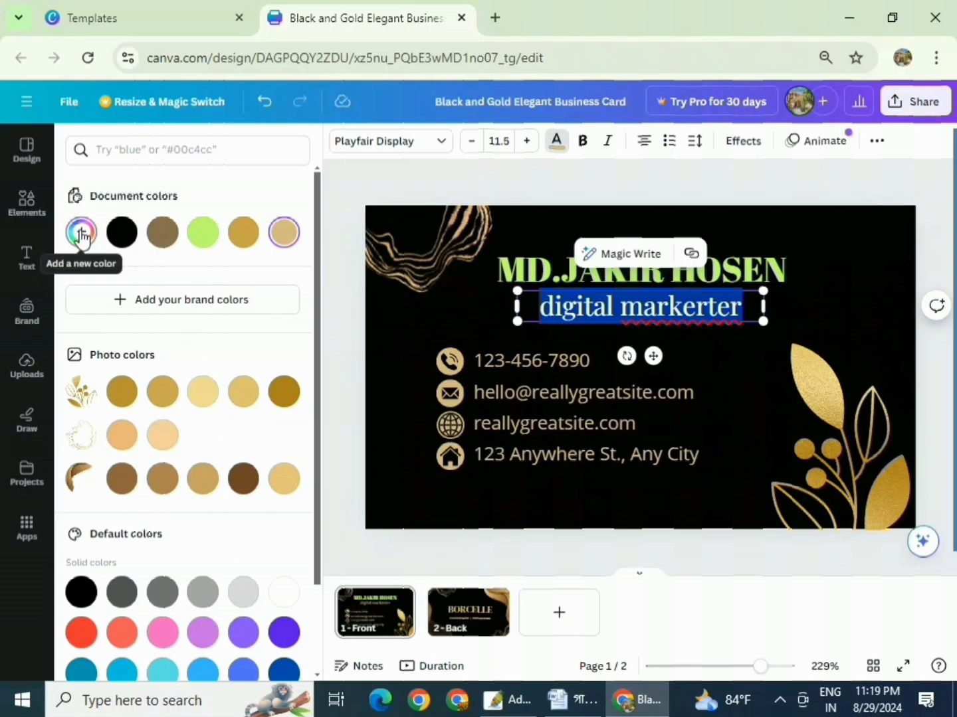
click(81, 233)
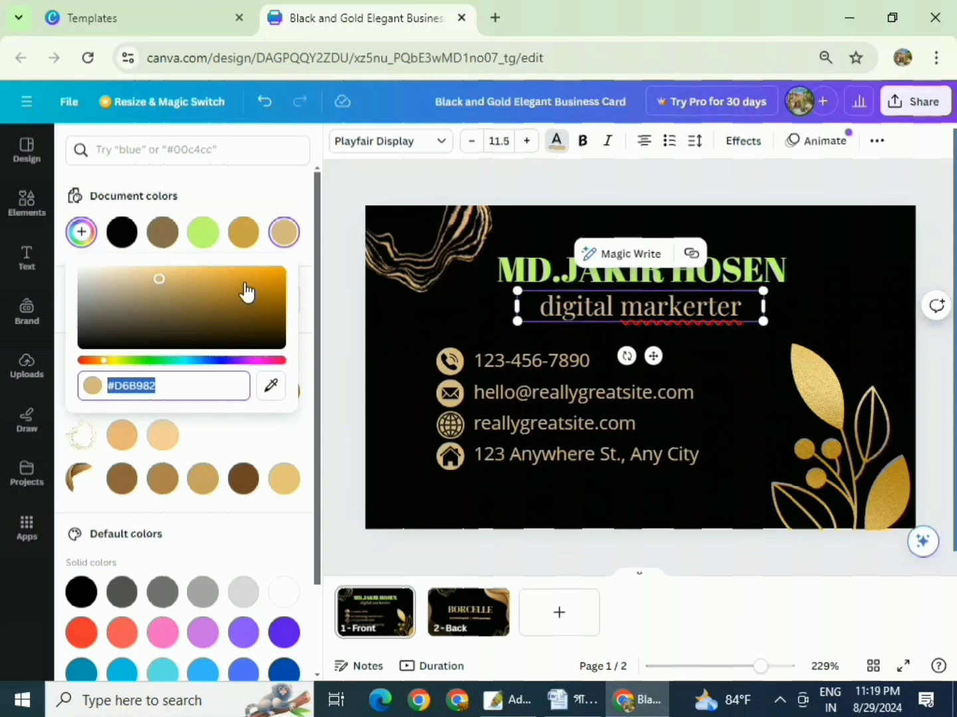
click(126, 367)
drag(127, 367, 218, 361)
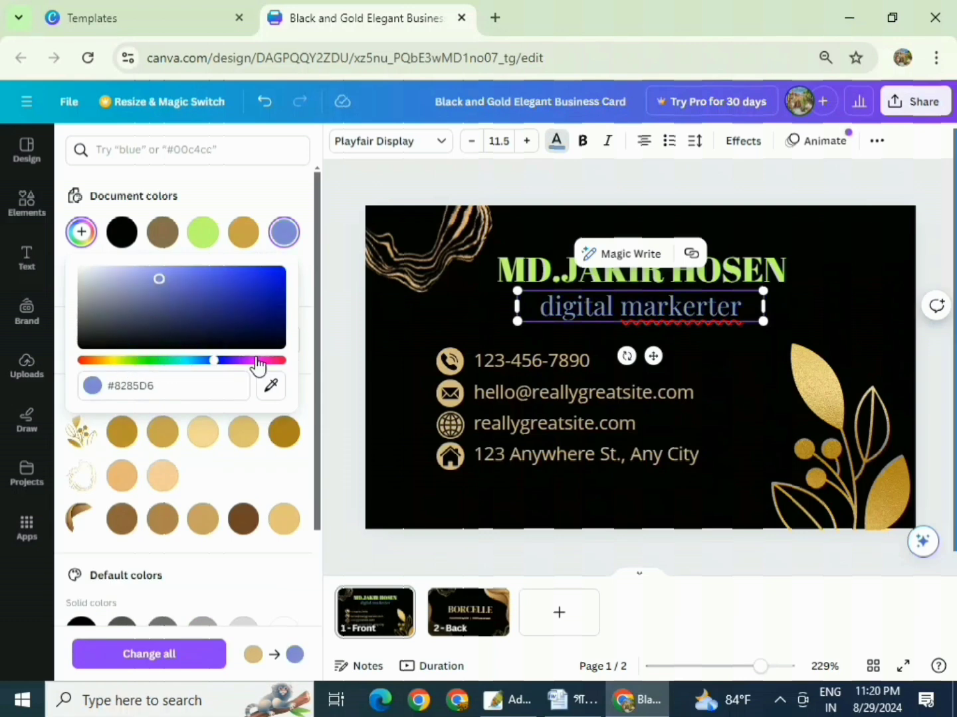
click(343, 422)
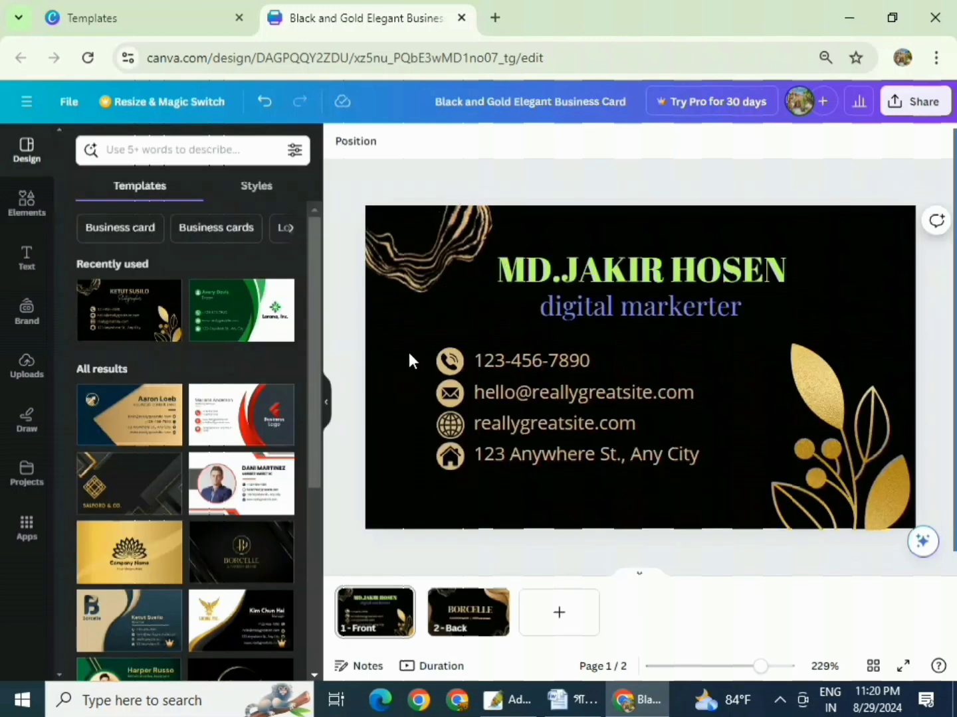
- Make the subtitle text bright red (#ff3131) from the default colours
click(619, 310)
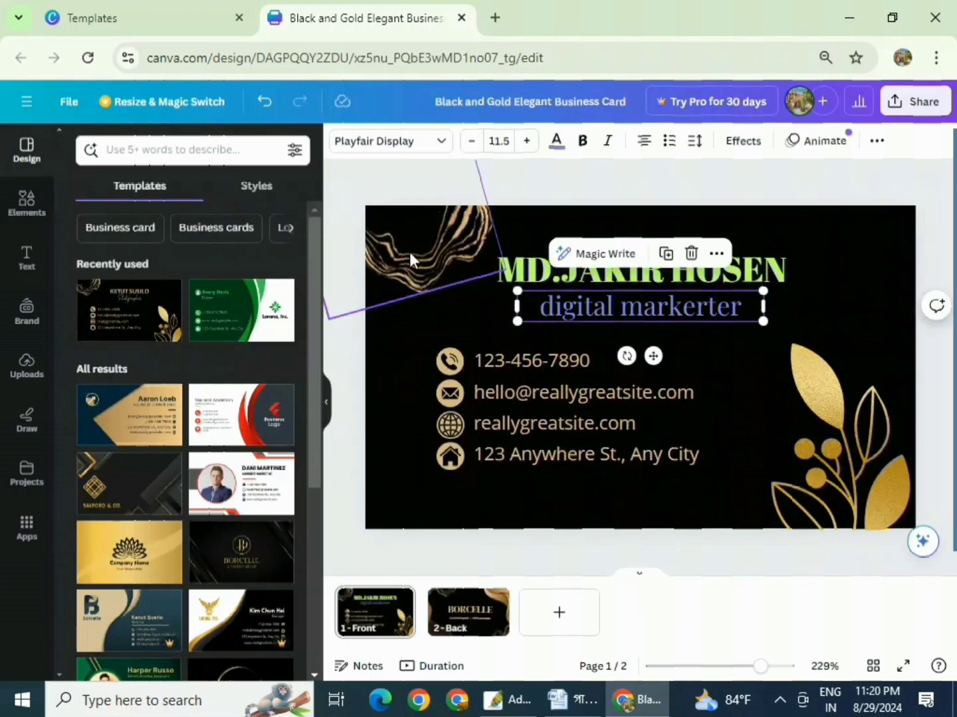
click(352, 213)
click(637, 311)
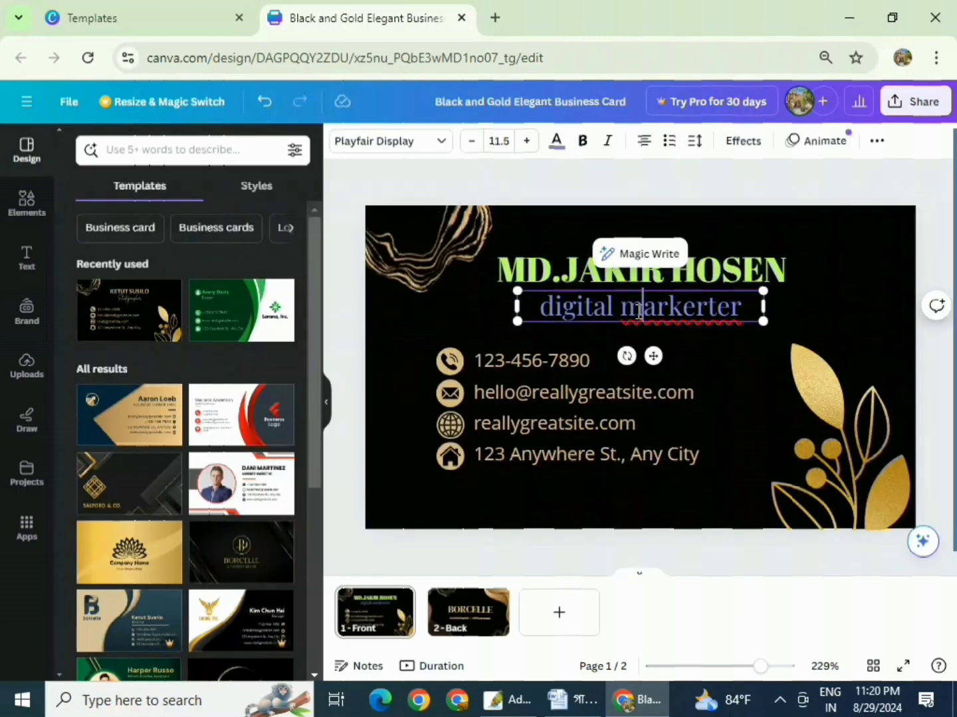
triple_click(637, 311)
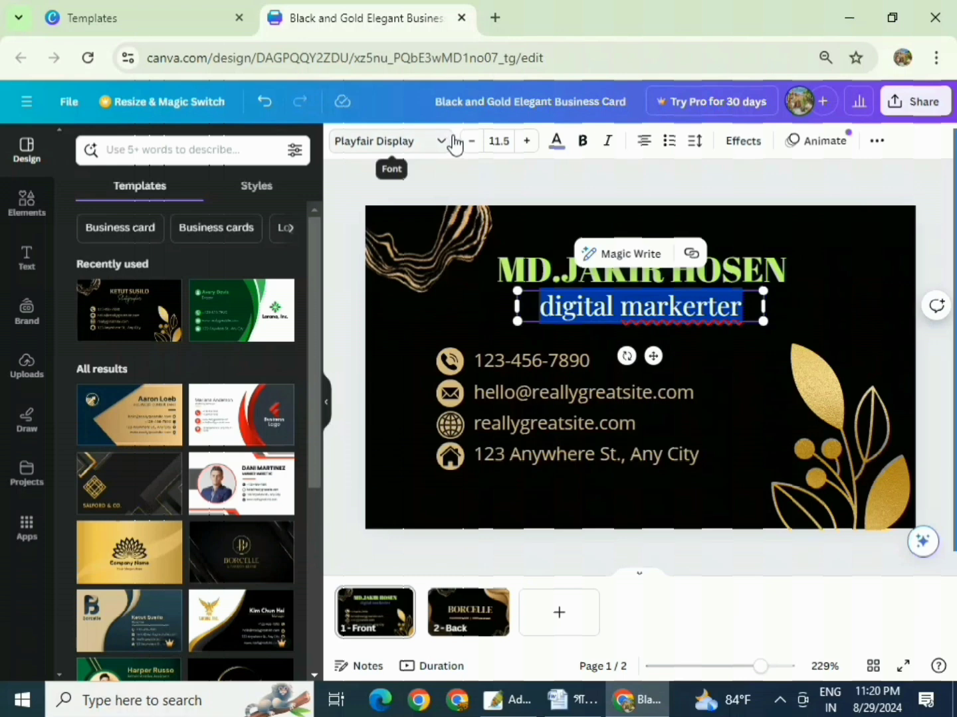
click(557, 144)
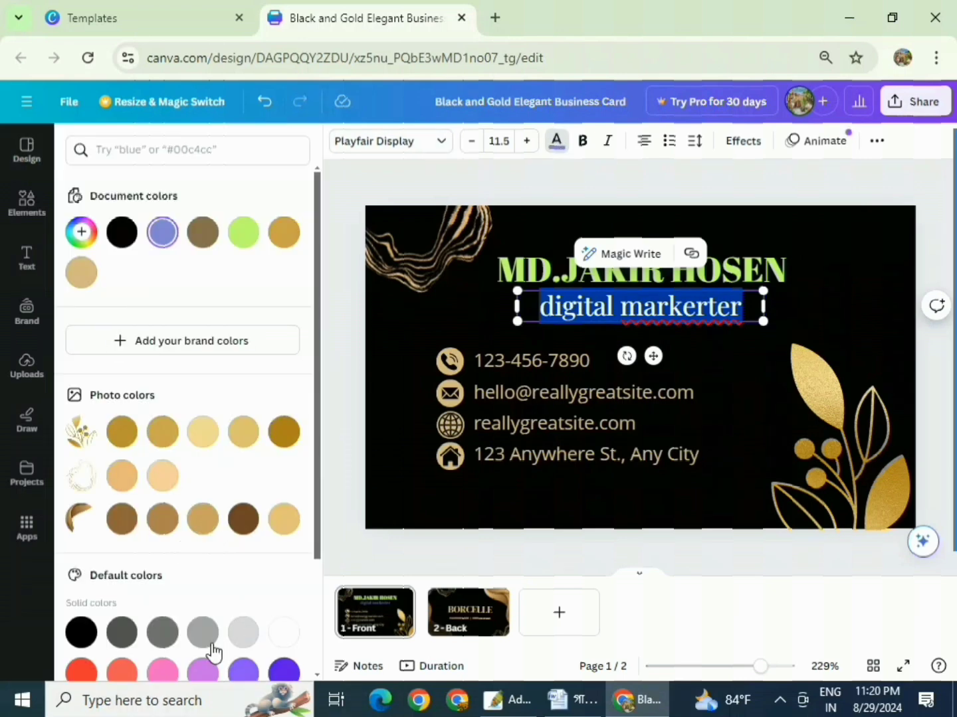
scroll(216, 600, down, 3)
click(74, 529)
click(409, 337)
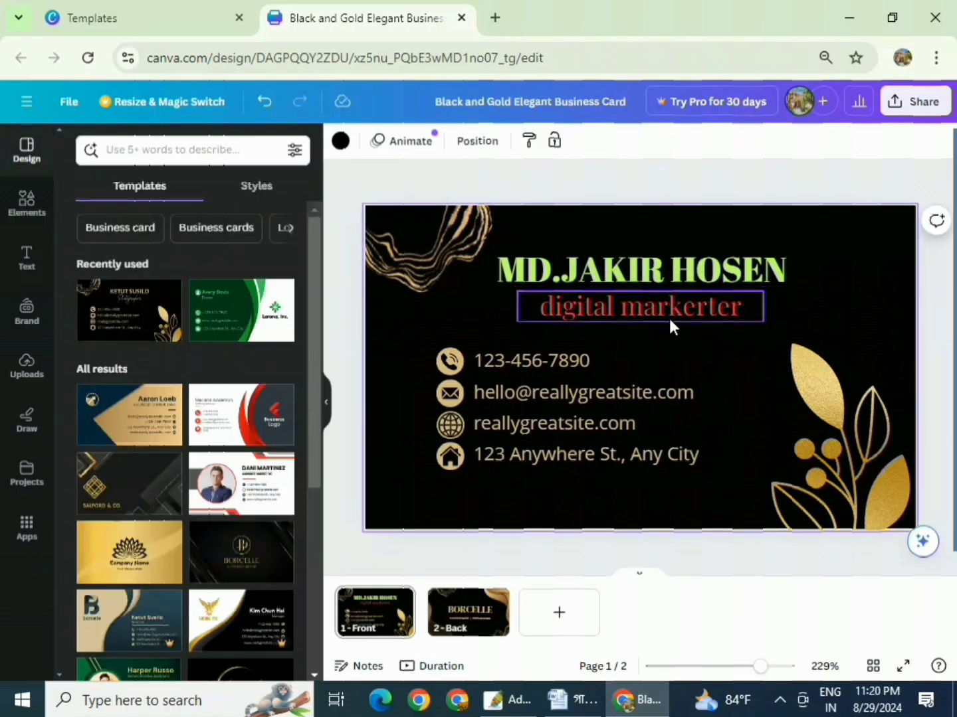
- Replace the sample phone number with the owner's phone number
click(528, 359)
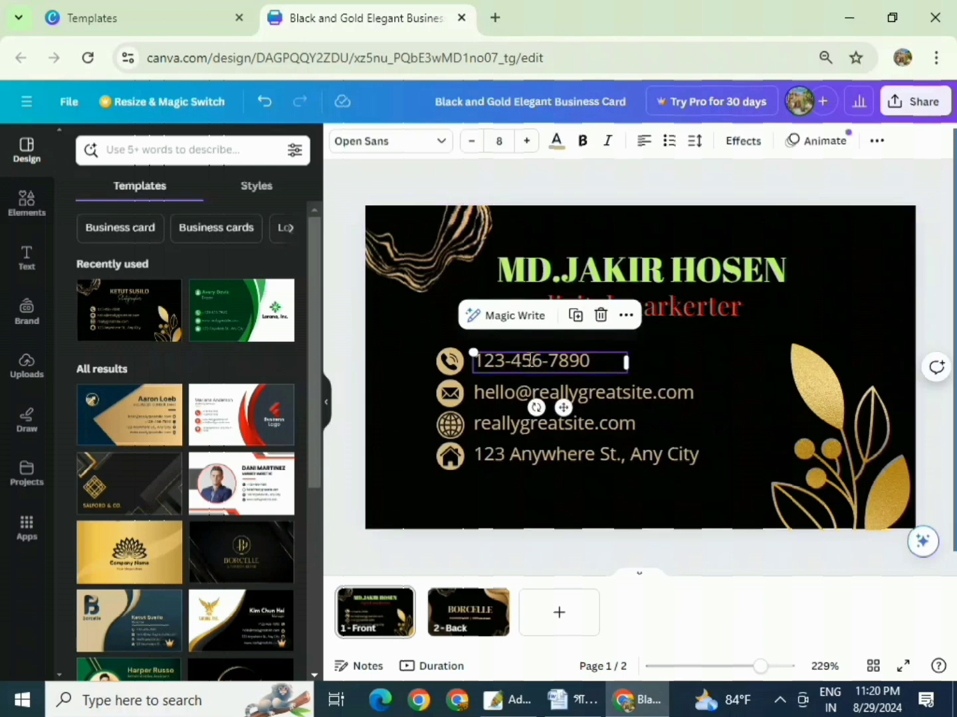
click(529, 359)
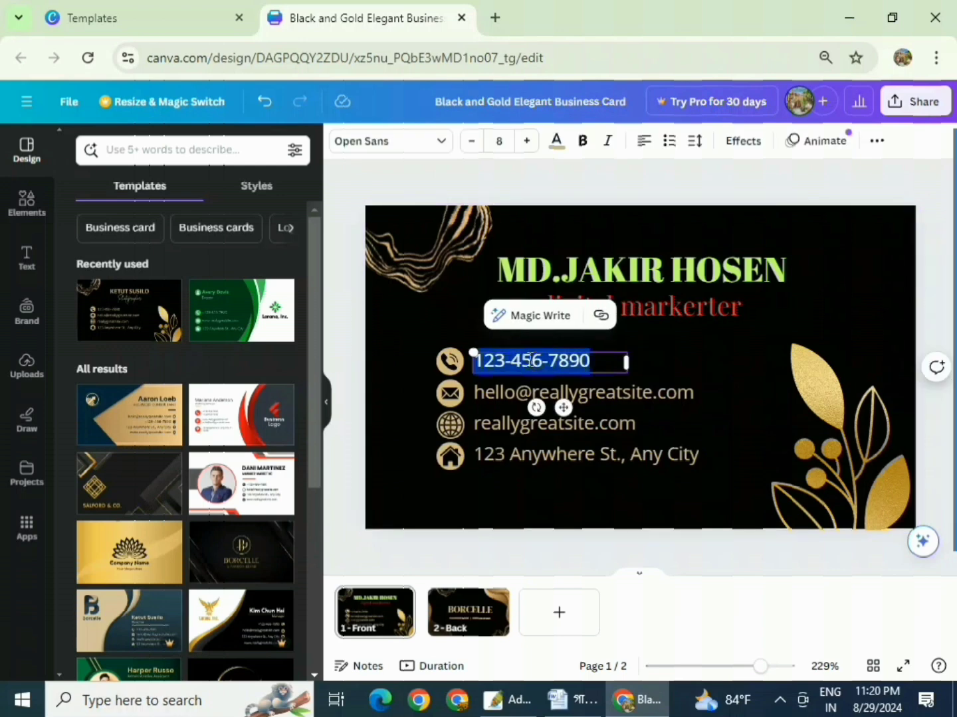
key(BackSpace)
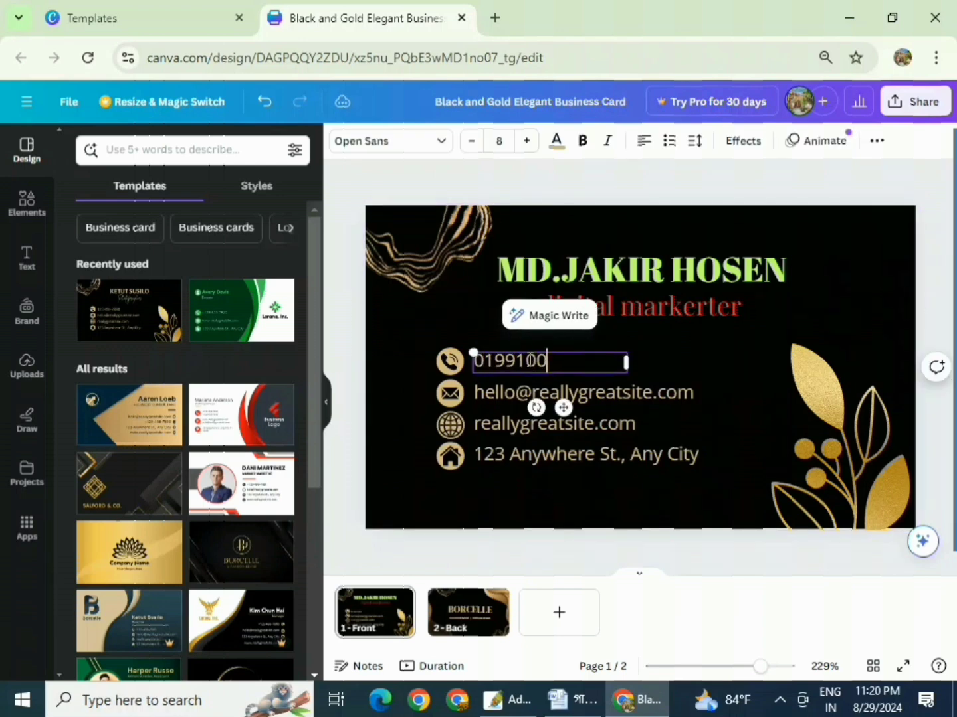
- Replace the sample e-mail with the owner's e-mail address
double_click(629, 391)
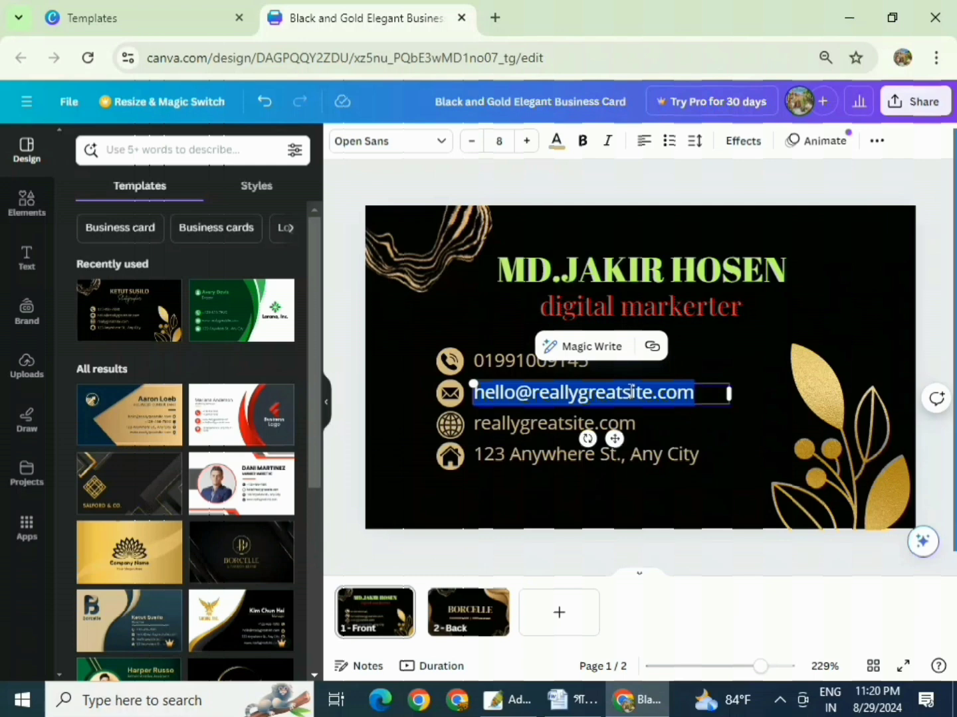
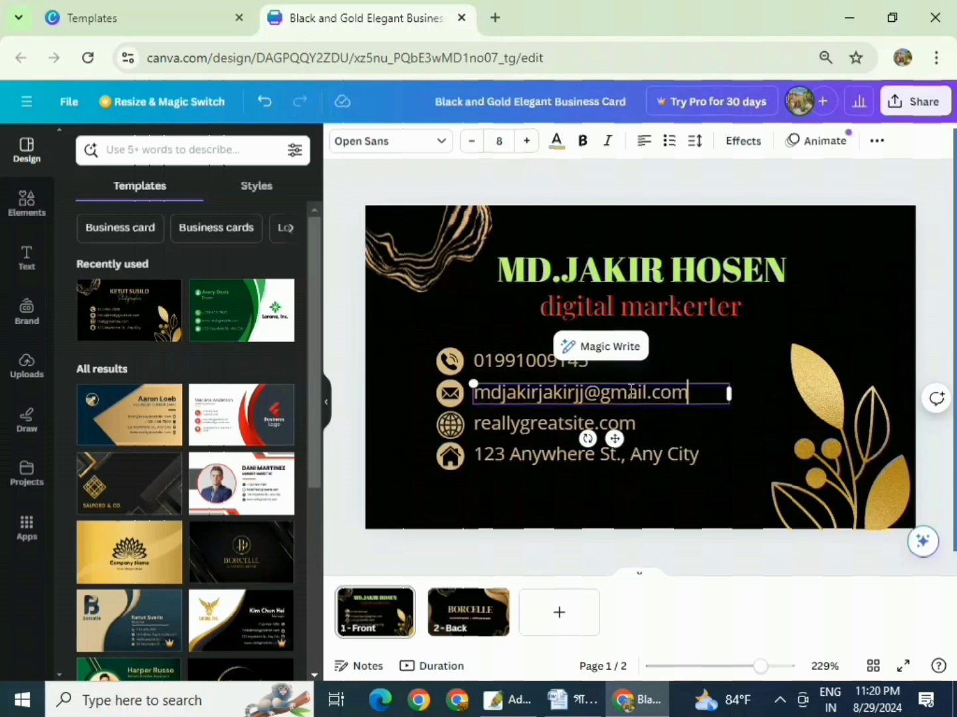
- Change the website line to techbangla.com
click(533, 422)
double_click(533, 421)
drag(590, 422, 473, 425)
key(BackSpace)
text(techbangla)
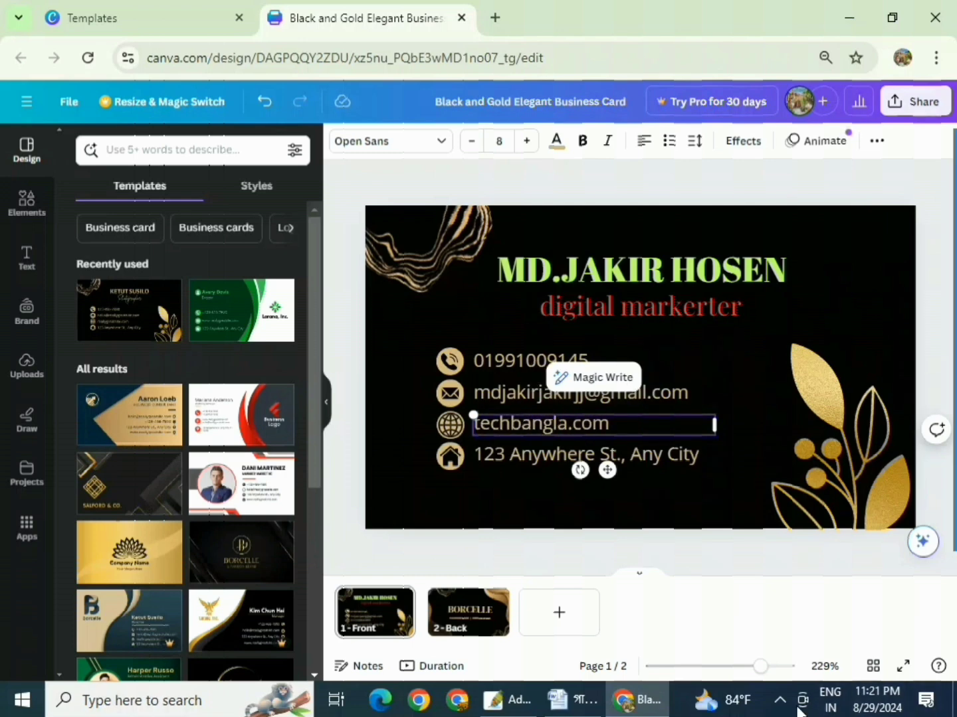
- Replace the sample street address with the owner's address, widened onto one line
click(501, 455)
click(501, 455)
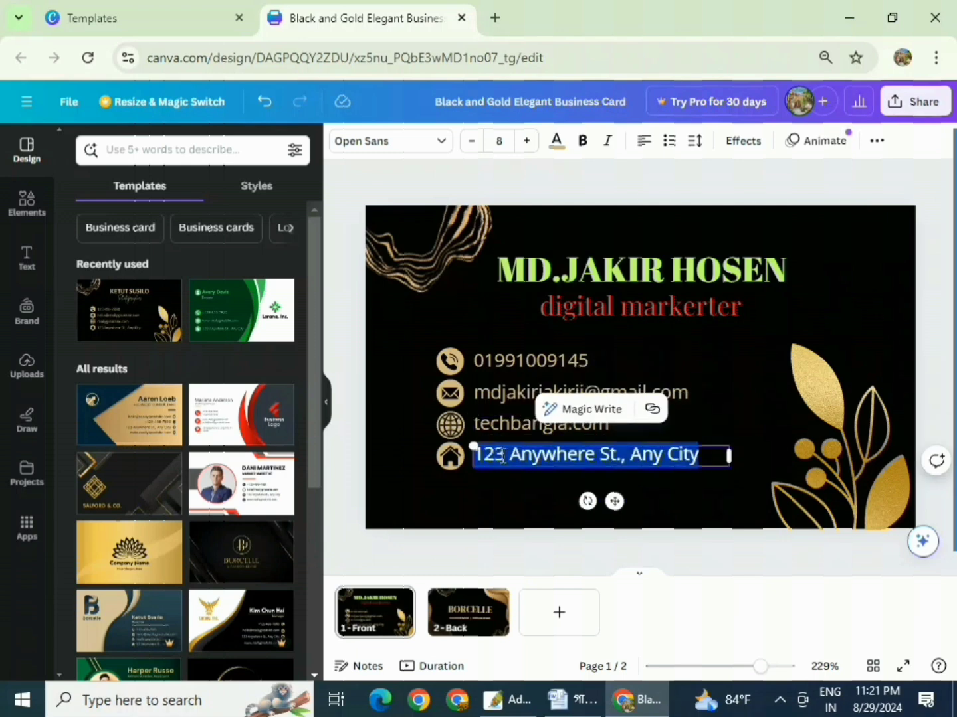
key(BackSpace)
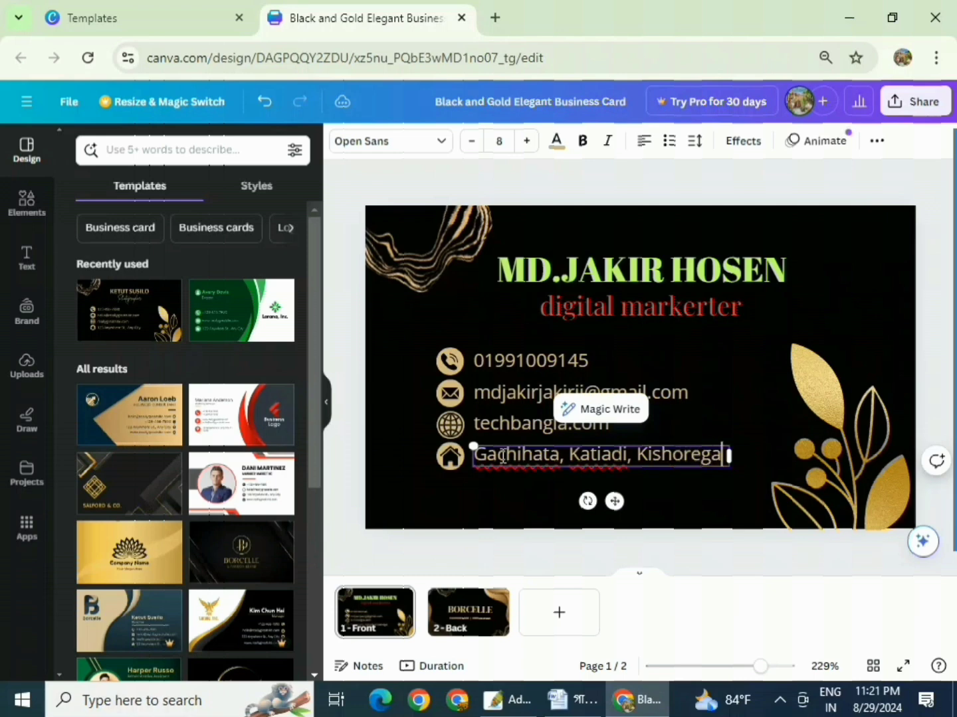
key(BackSpace)
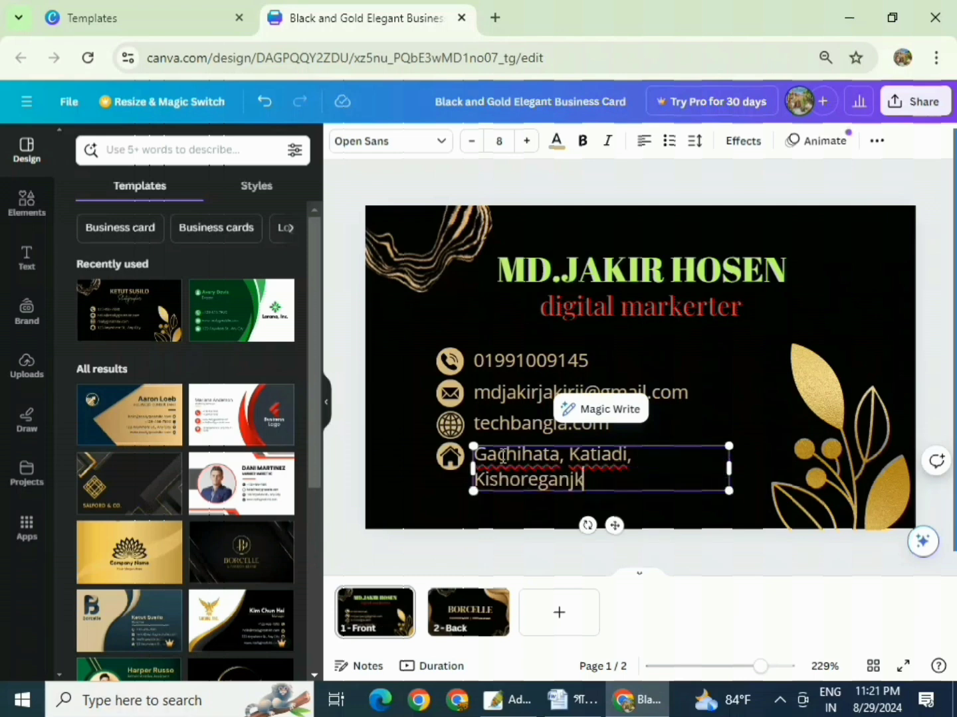
key(BackSpace)
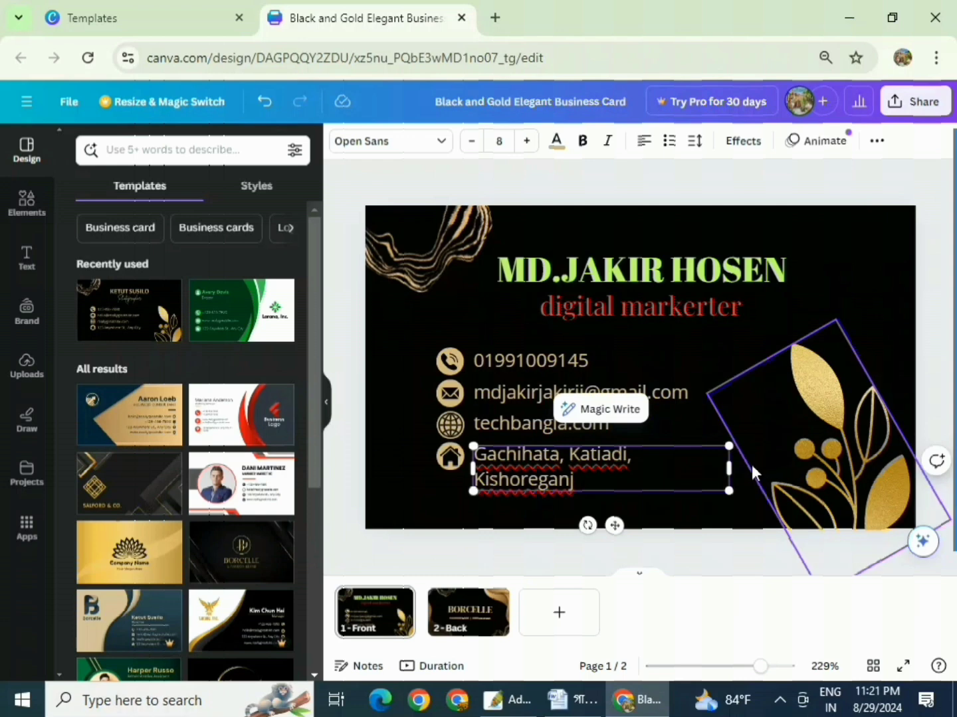
drag(731, 466, 756, 457)
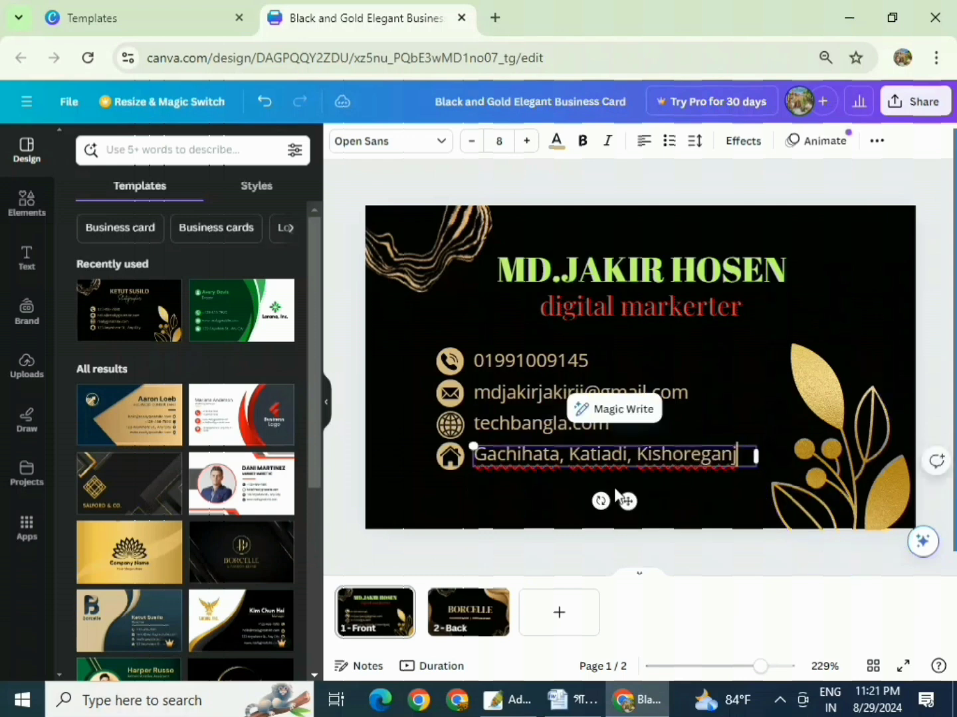
- Nudge the gold leaf graphic slightly right at the front card's edge, clear of the contact lines
click(510, 497)
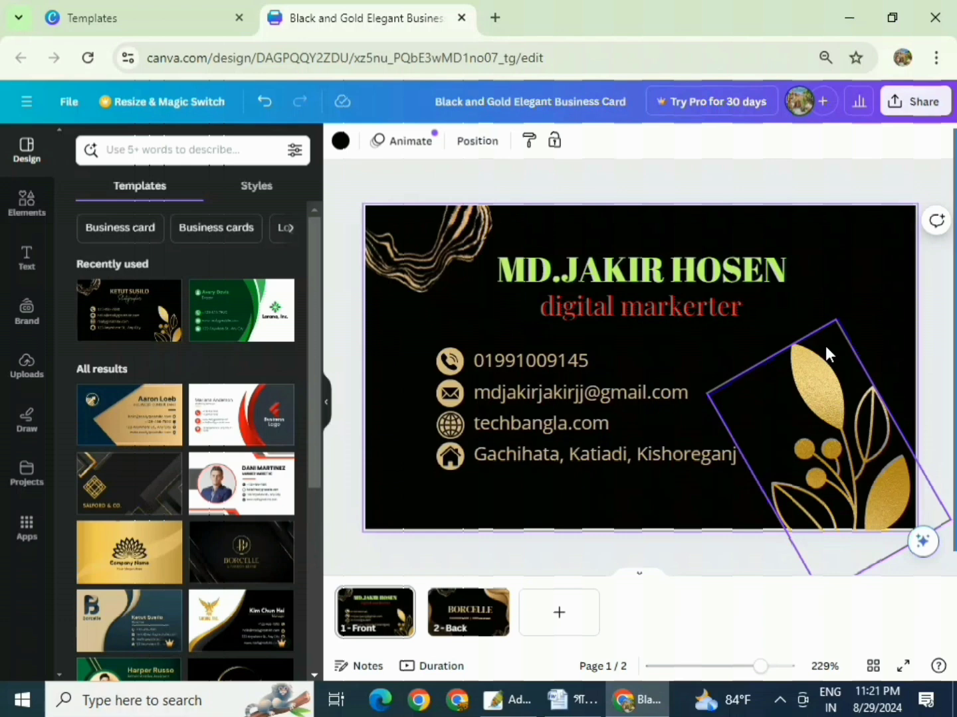
click(816, 403)
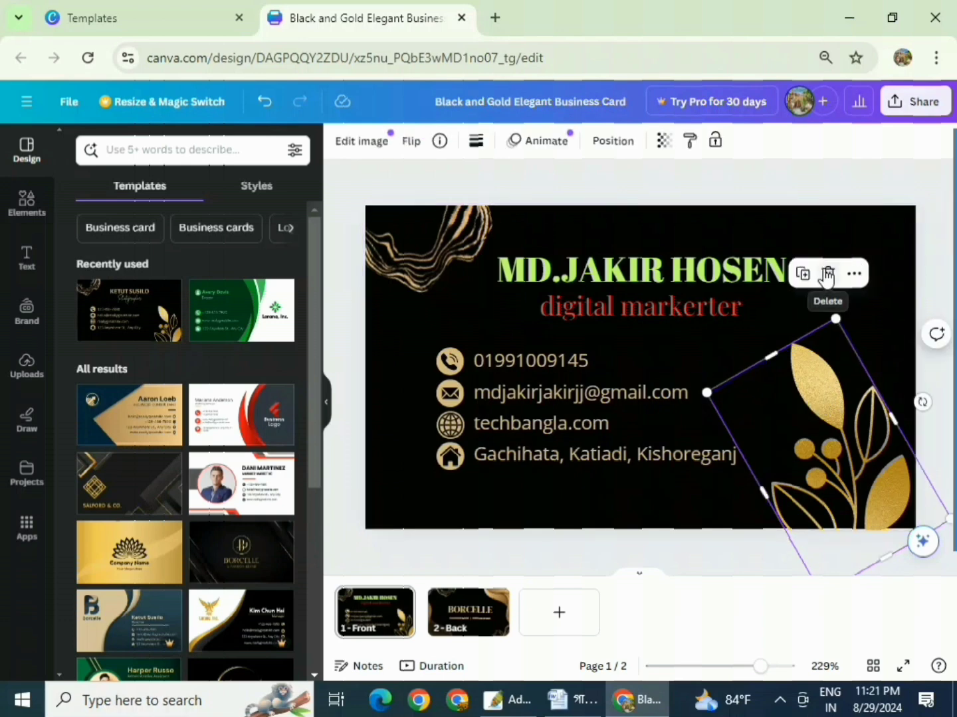
click(738, 344)
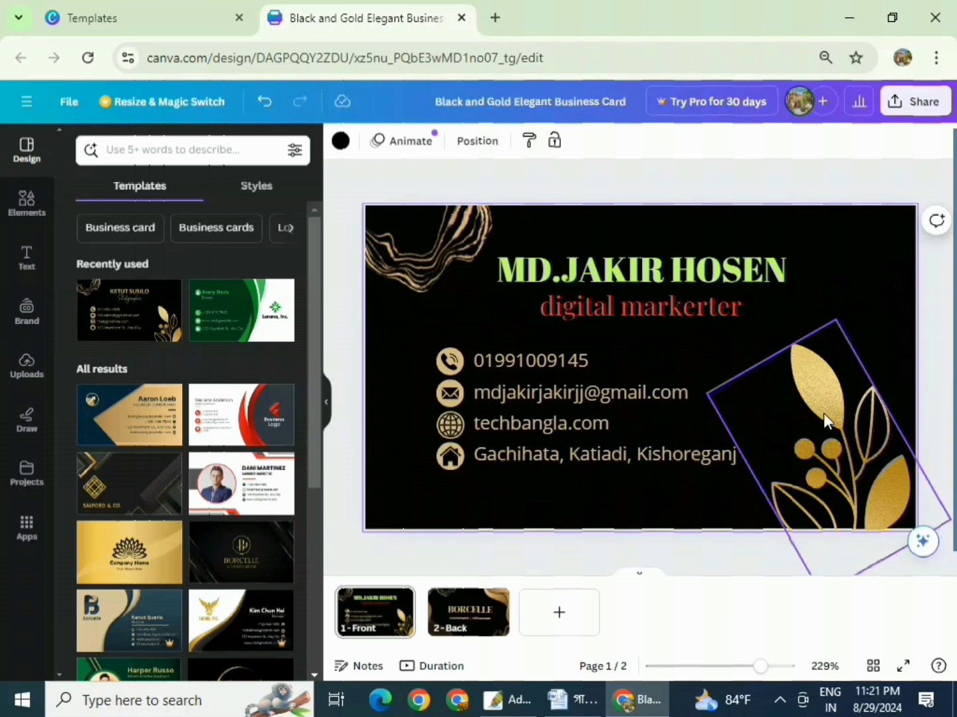
mouse_move(824, 401)
mouse_down()
mouse_move(821, 392)
mouse_move(847, 376)
mouse_move(829, 380)
mouse_move(829, 400)
mouse_up()
click(881, 297)
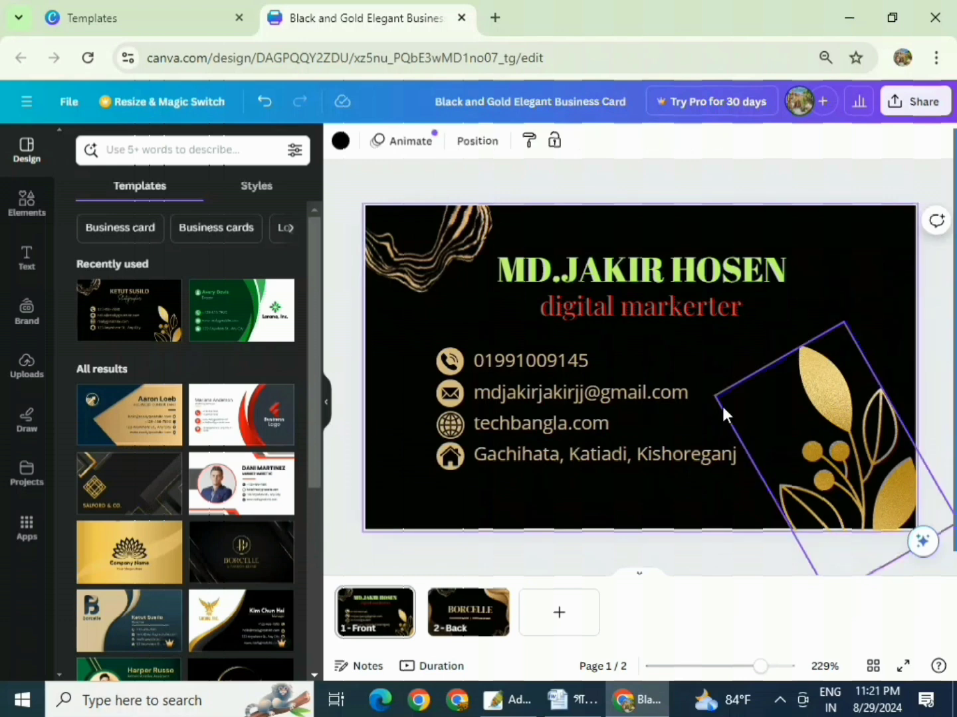
- On the back page, replace the BORCELLE heading with 'ABC COMPANY' on a single line
click(465, 624)
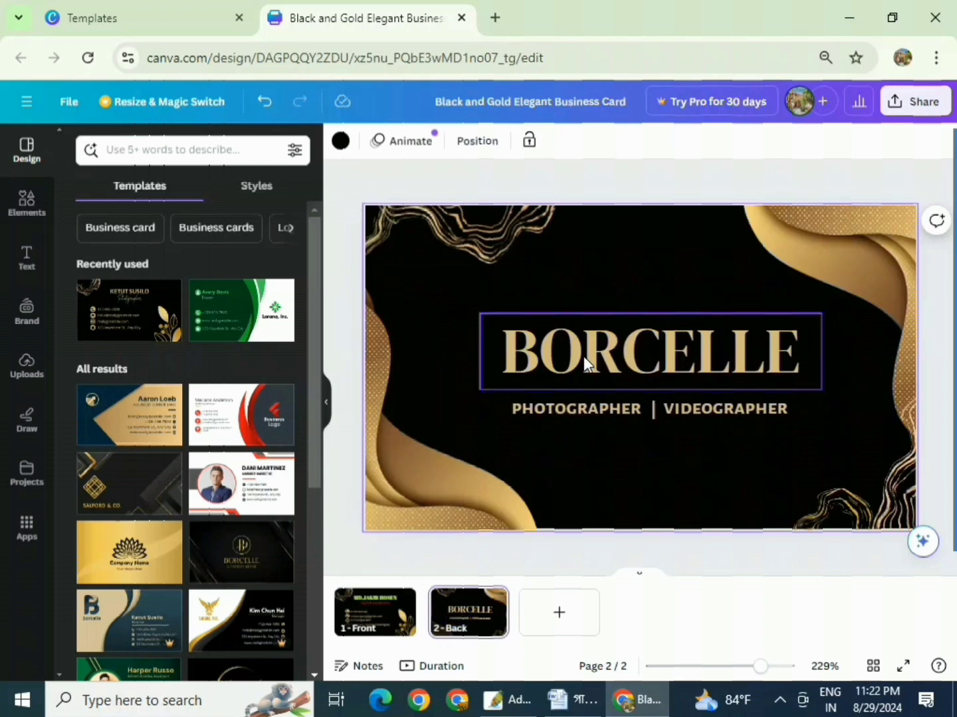
double_click(644, 347)
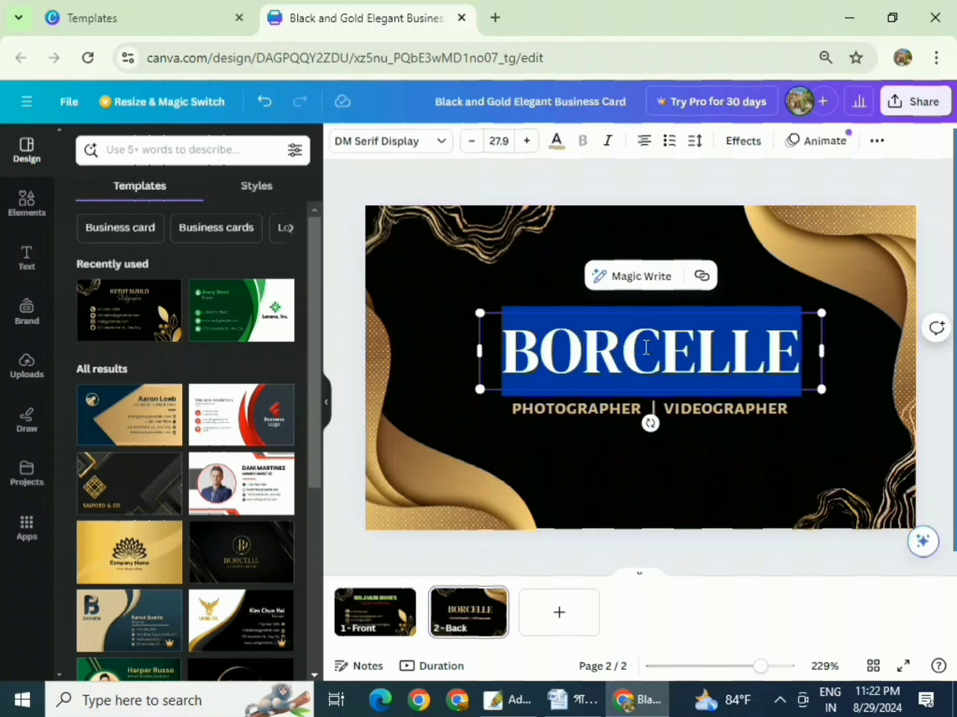
text(ABC COM)
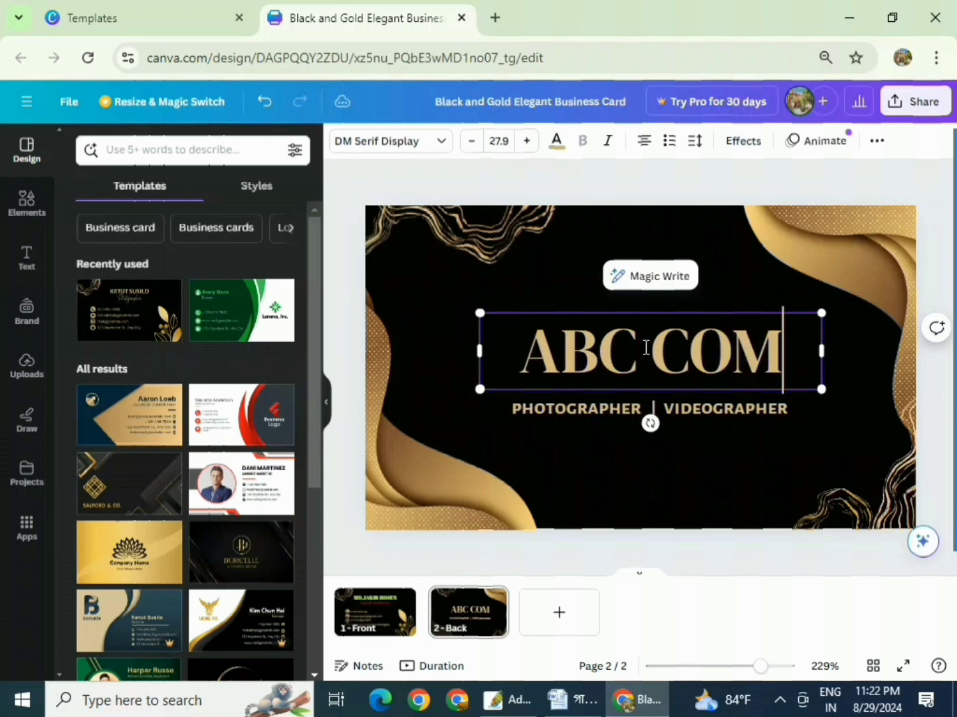
text(PANY)
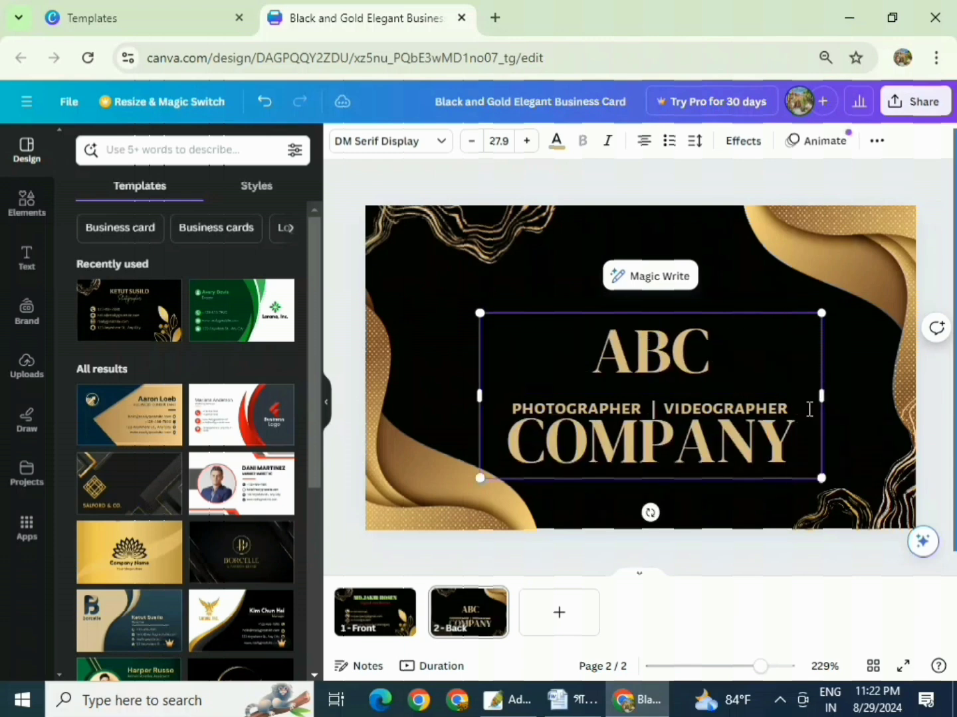
drag(479, 397, 372, 378)
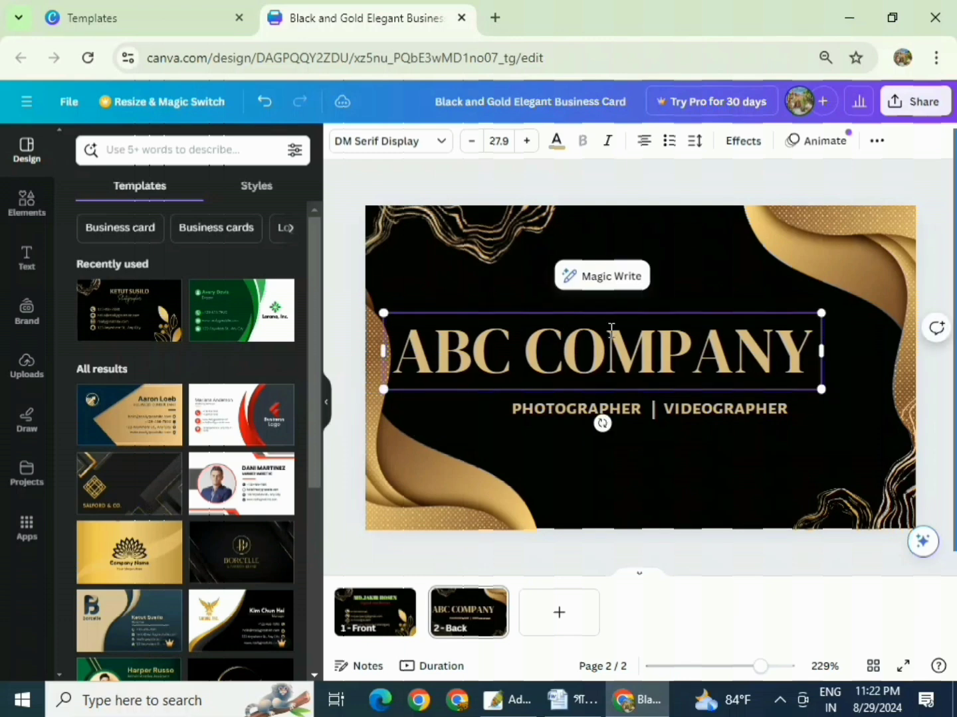
click(735, 282)
- Move the ABC COMPANY heading higher and reduce its font size by two points
drag(618, 324, 655, 305)
triple_click(609, 332)
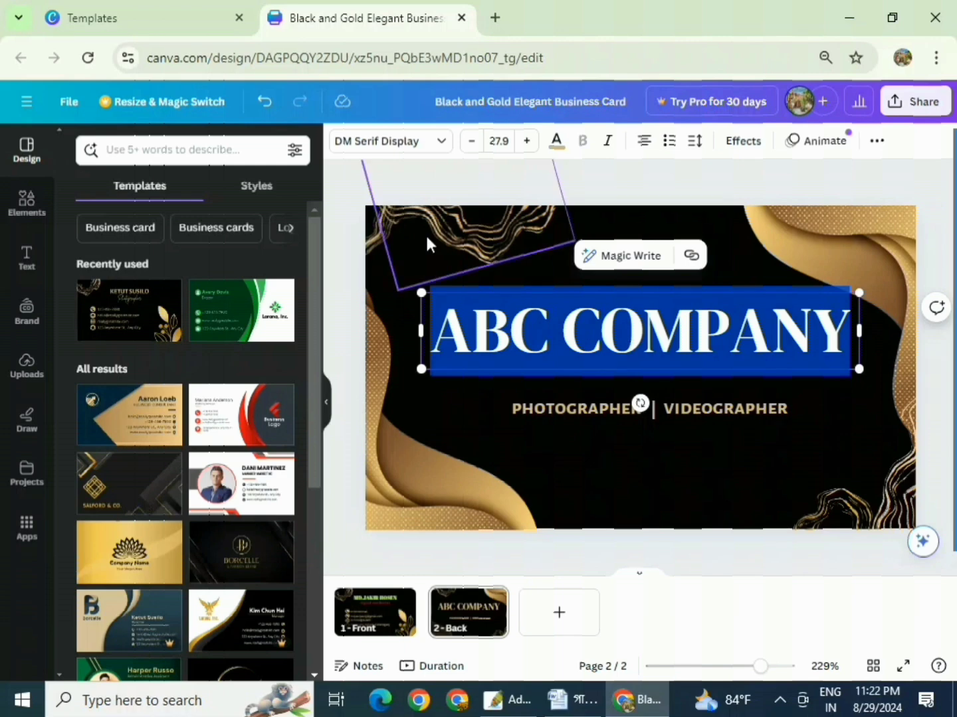
click(473, 142)
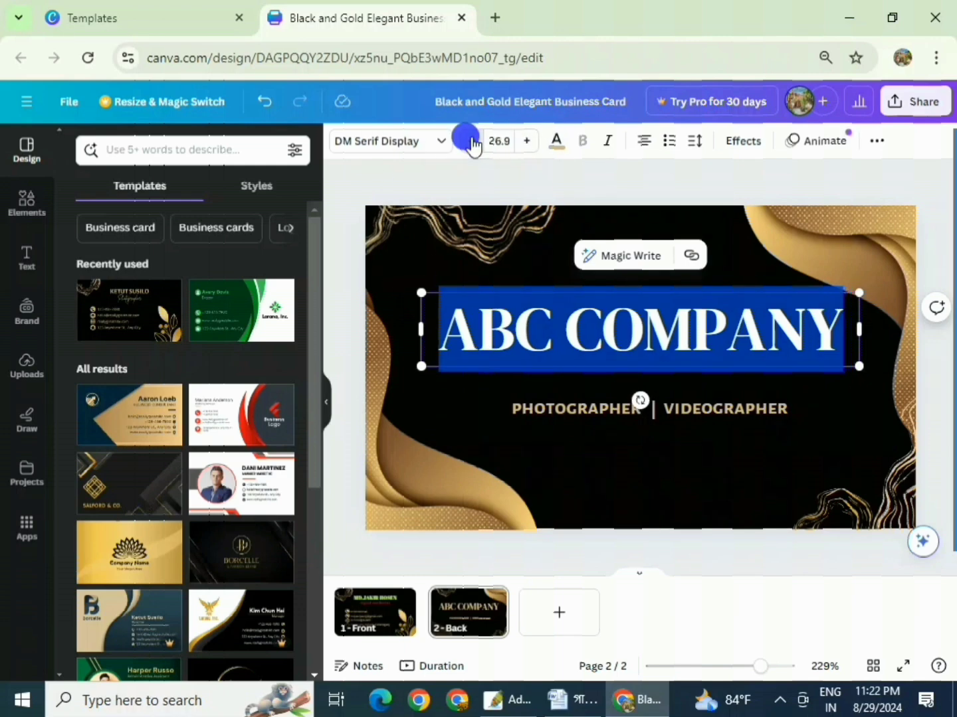
click(473, 142)
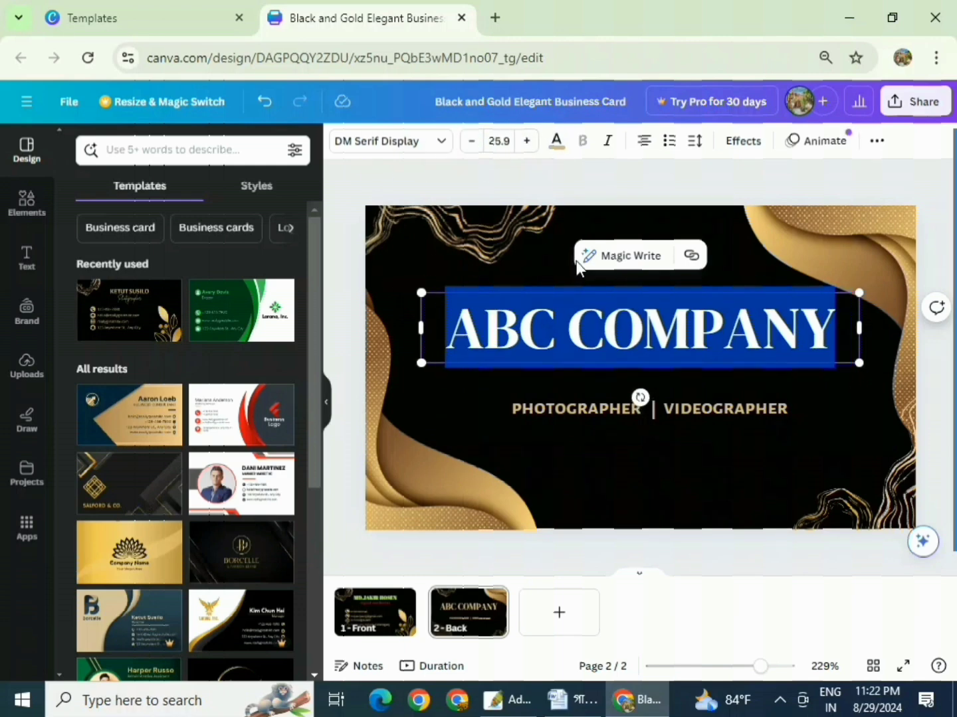
click(546, 262)
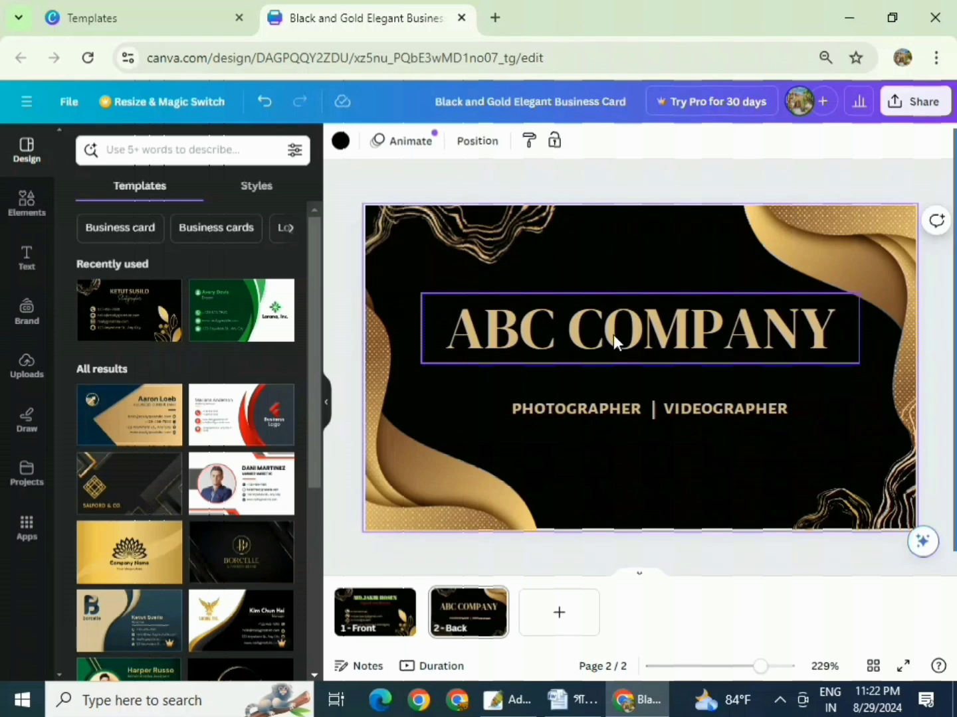
click(676, 331)
click(676, 332)
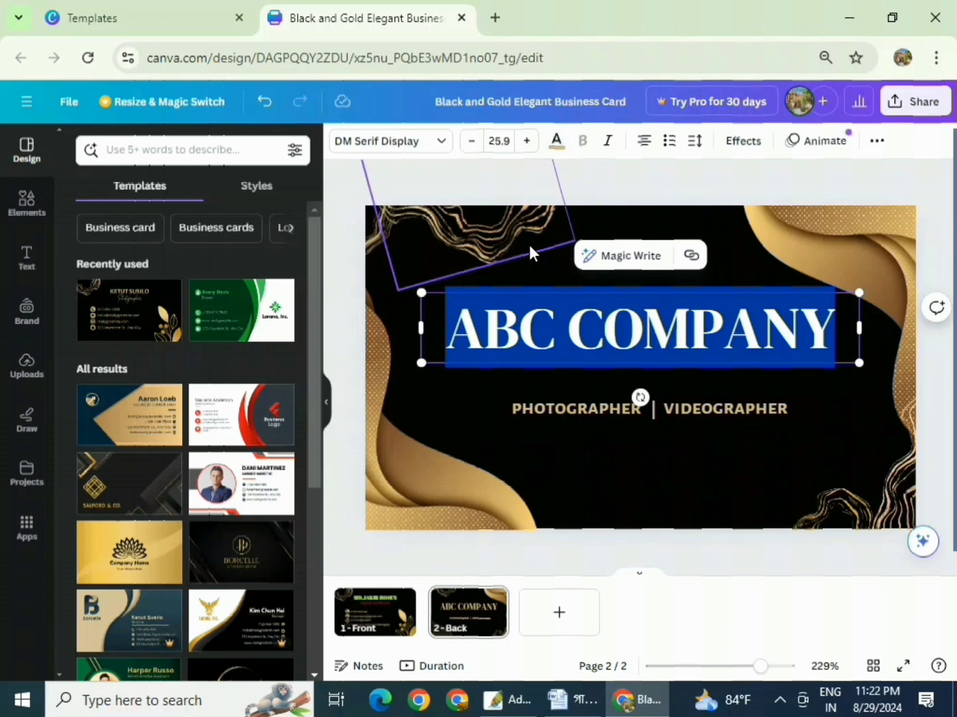
click(547, 273)
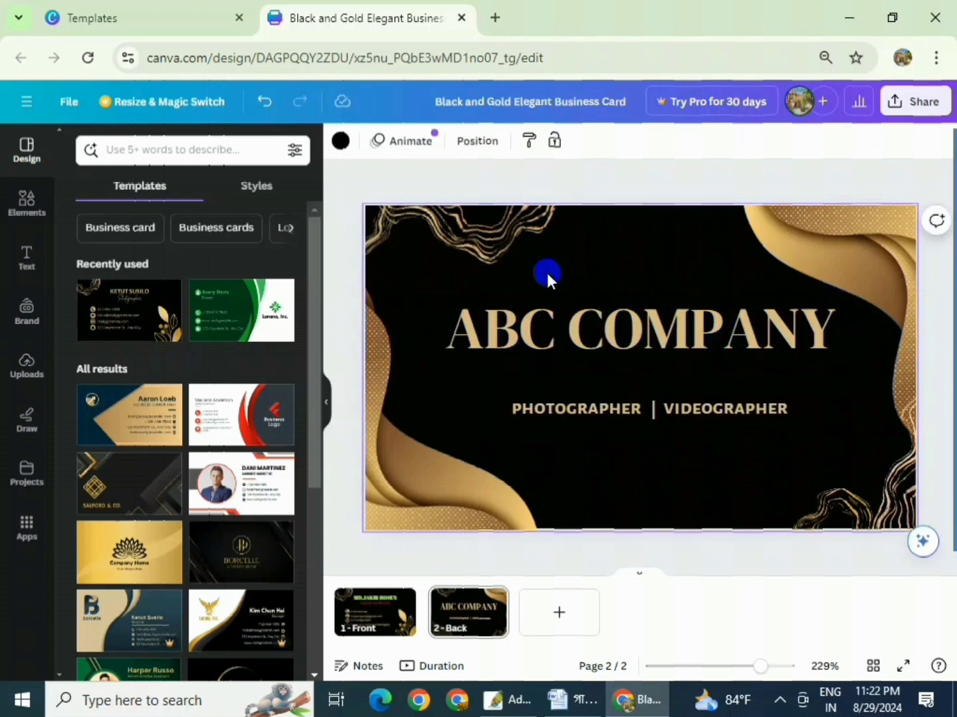
- Delete the PHOTOGRAPHER and VIDEOGRAPHER words, leaving only the divider bar under ABC COMPANY
double_click(590, 410)
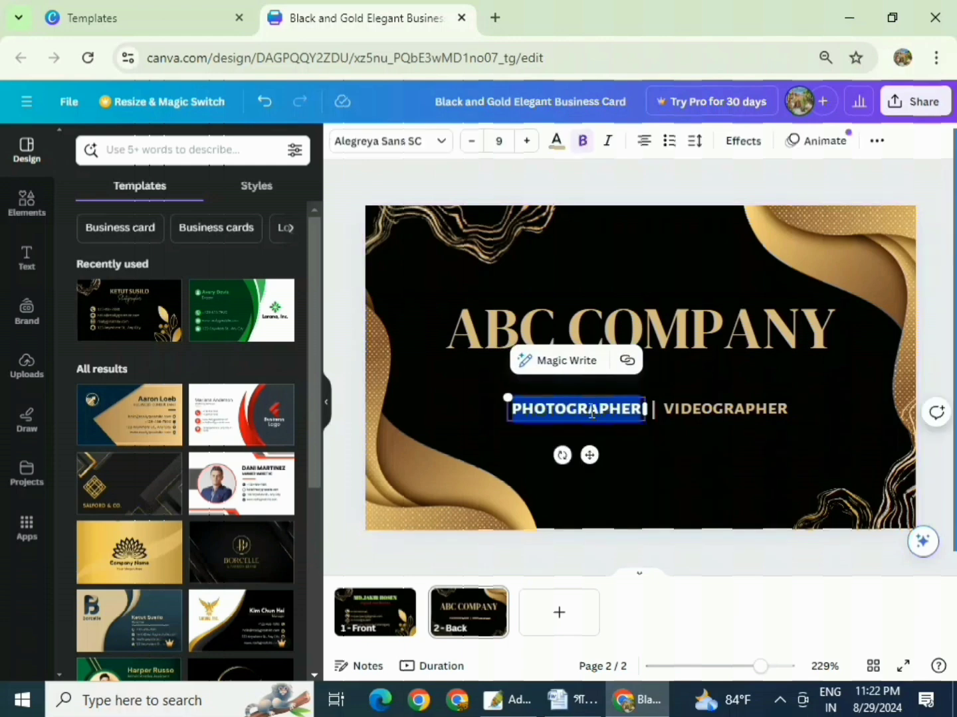
key(BackSpace)
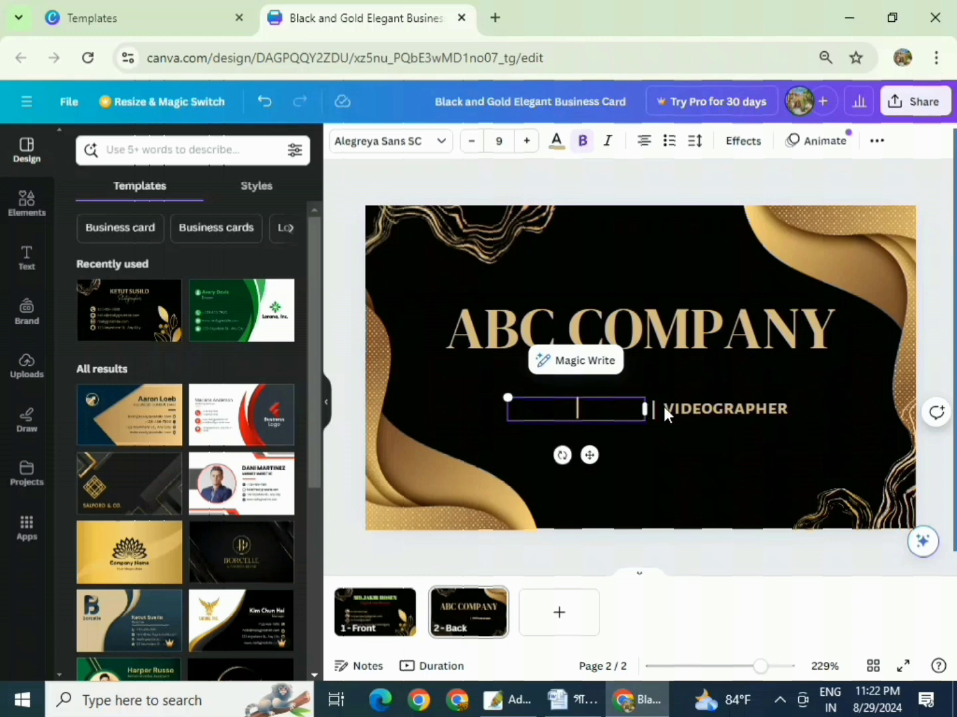
click(675, 408)
key(Delete)
click(638, 406)
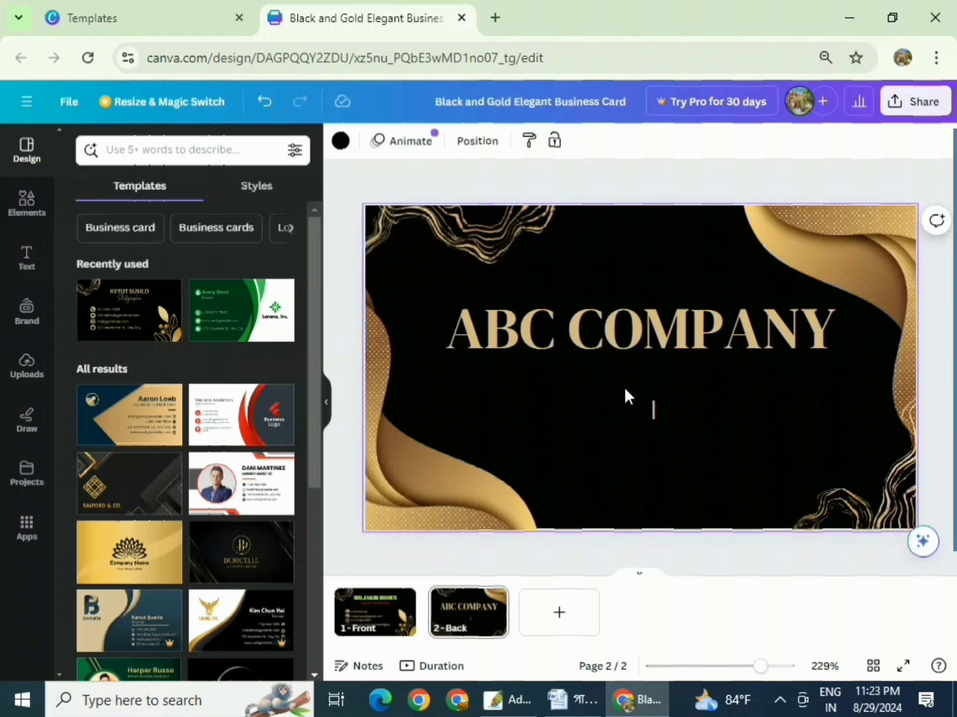
click(585, 390)
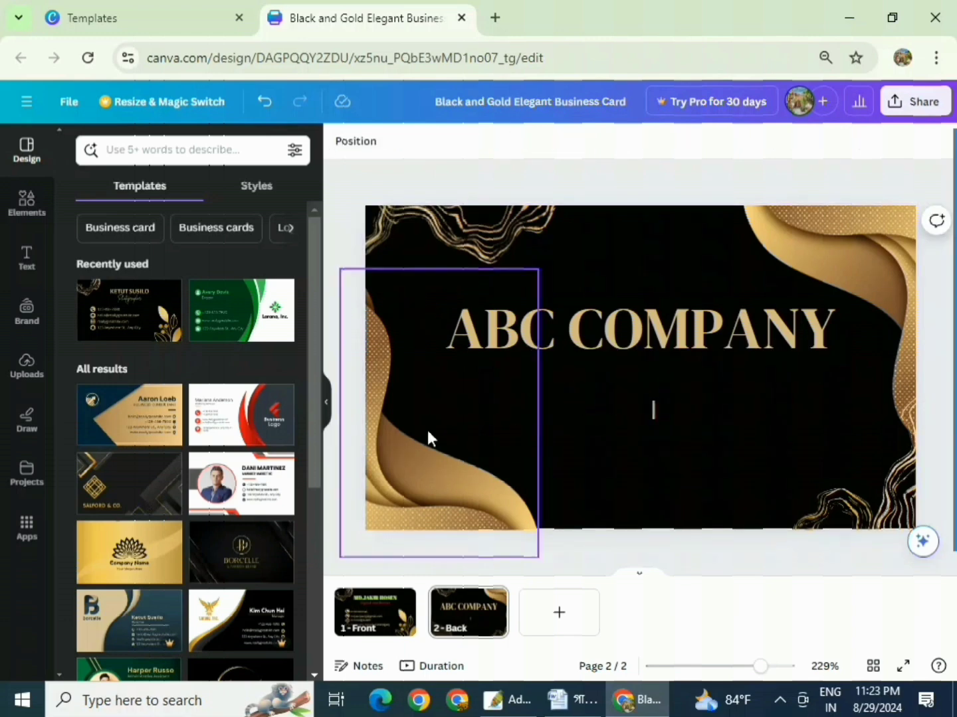
click(27, 267)
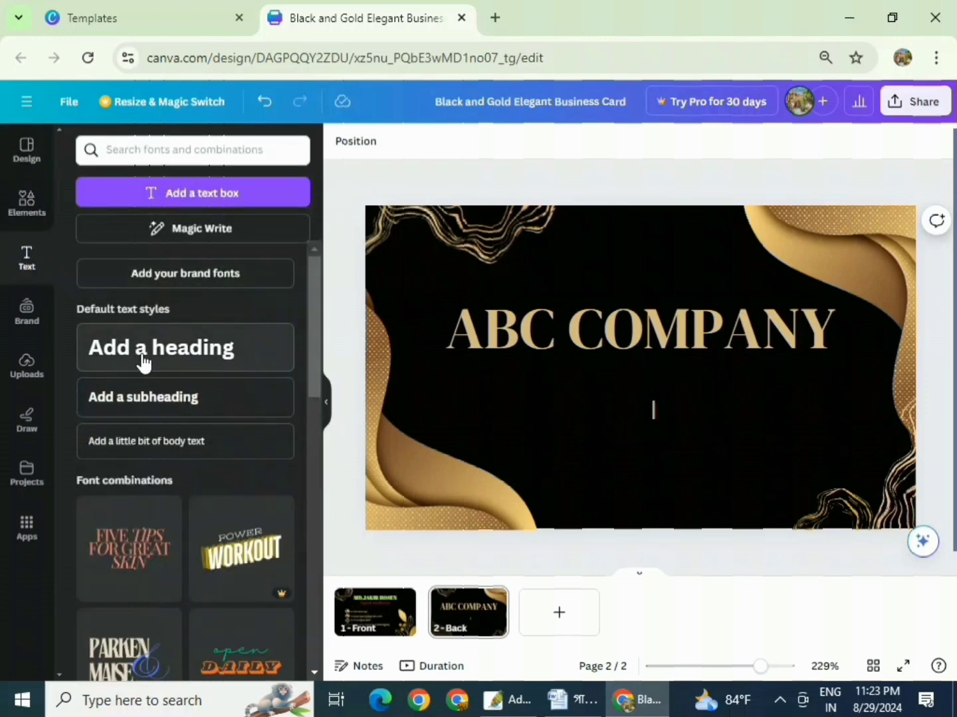
- Add a subheading text box and place it just below ABC COMPANY
click(125, 402)
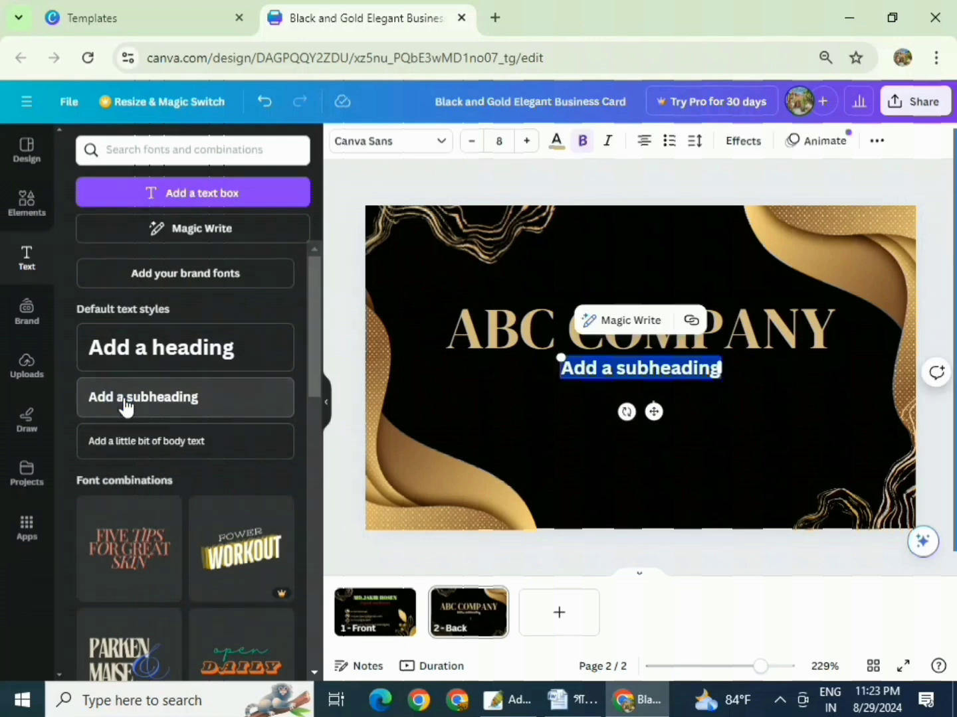
click(762, 438)
drag(655, 367, 584, 370)
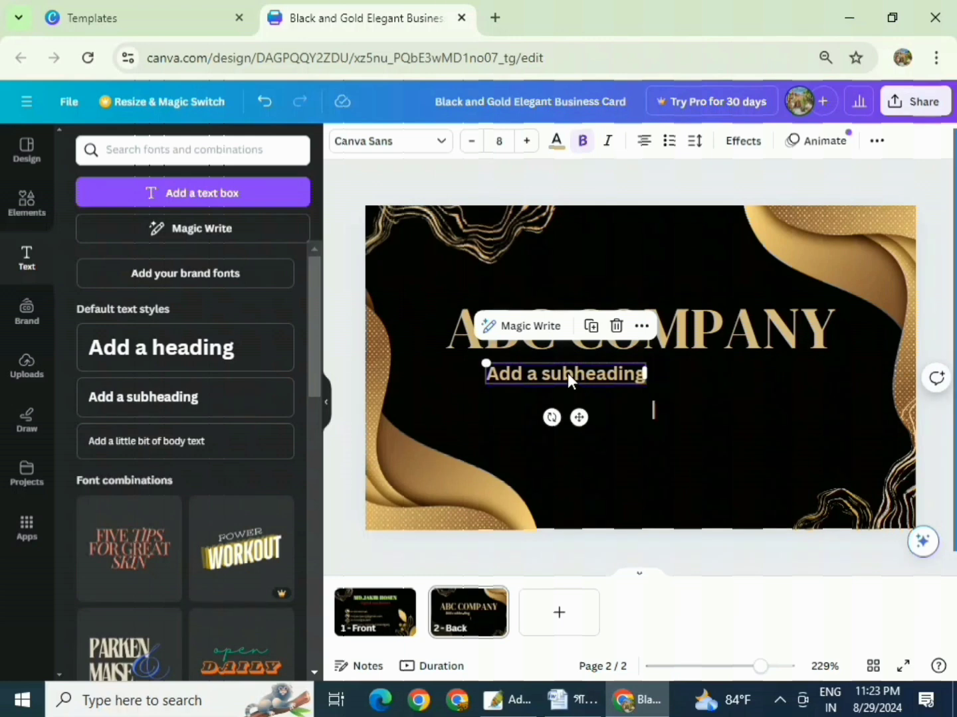
- Change the subheading text to 'Owner', then return to the front page
double_click(571, 373)
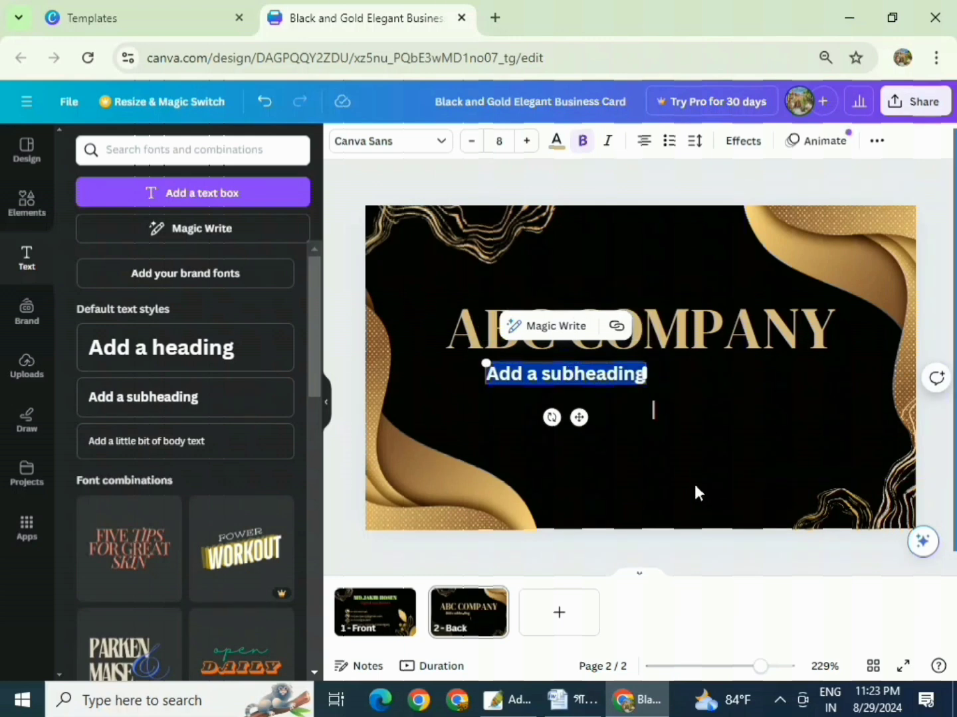
text(a)
key(BackSpace)
text(Owne)
key(BackSpace)
text(new)
key(BackSpace)
text(r)
click(629, 481)
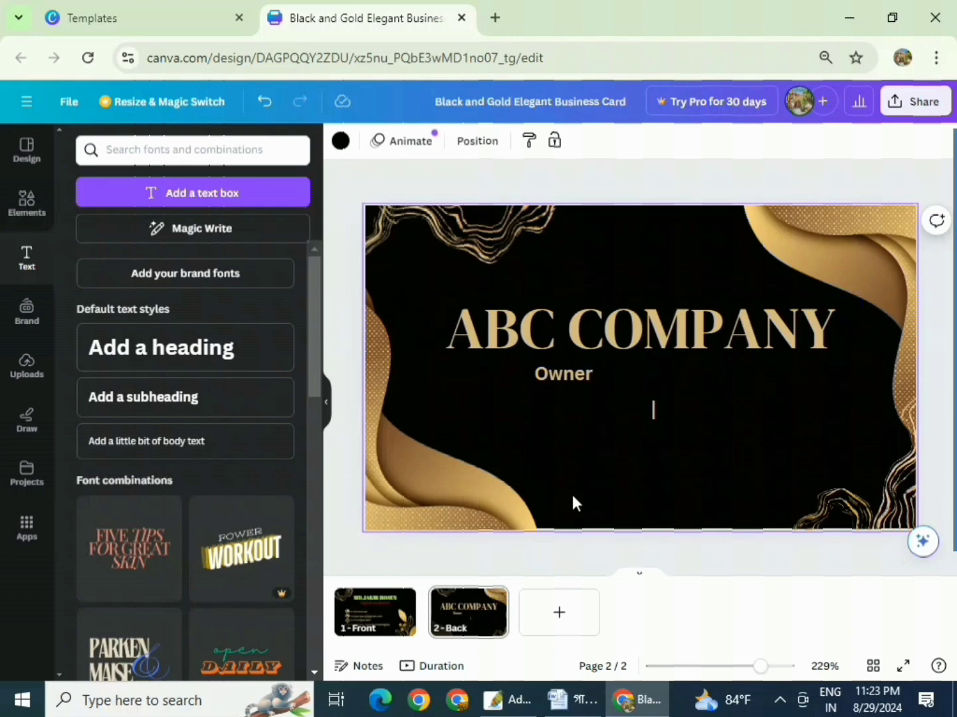
click(391, 618)
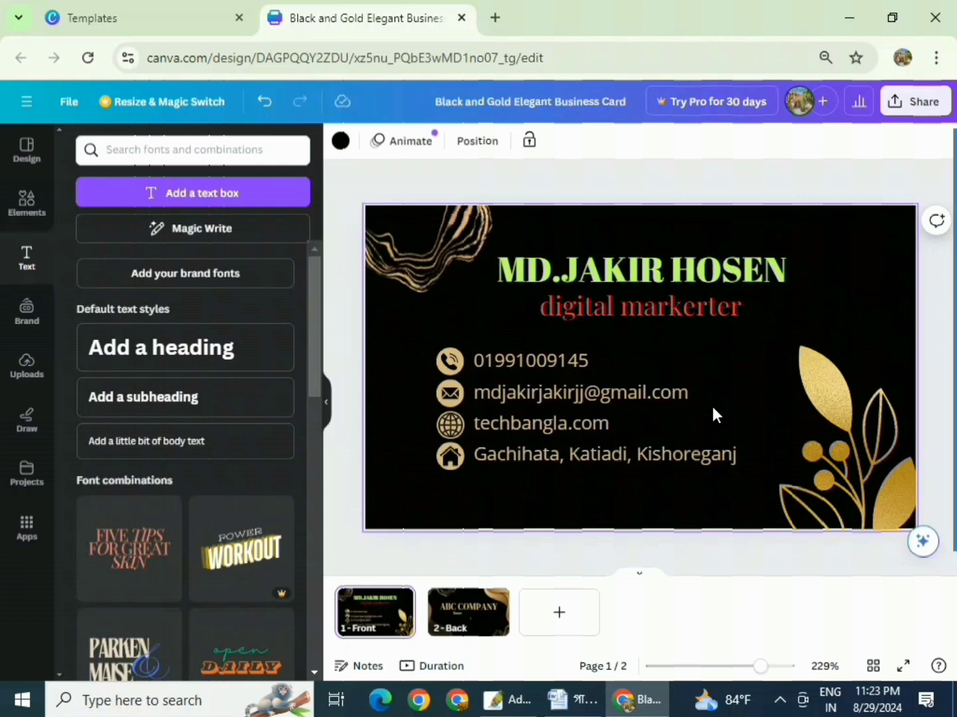
click(497, 625)
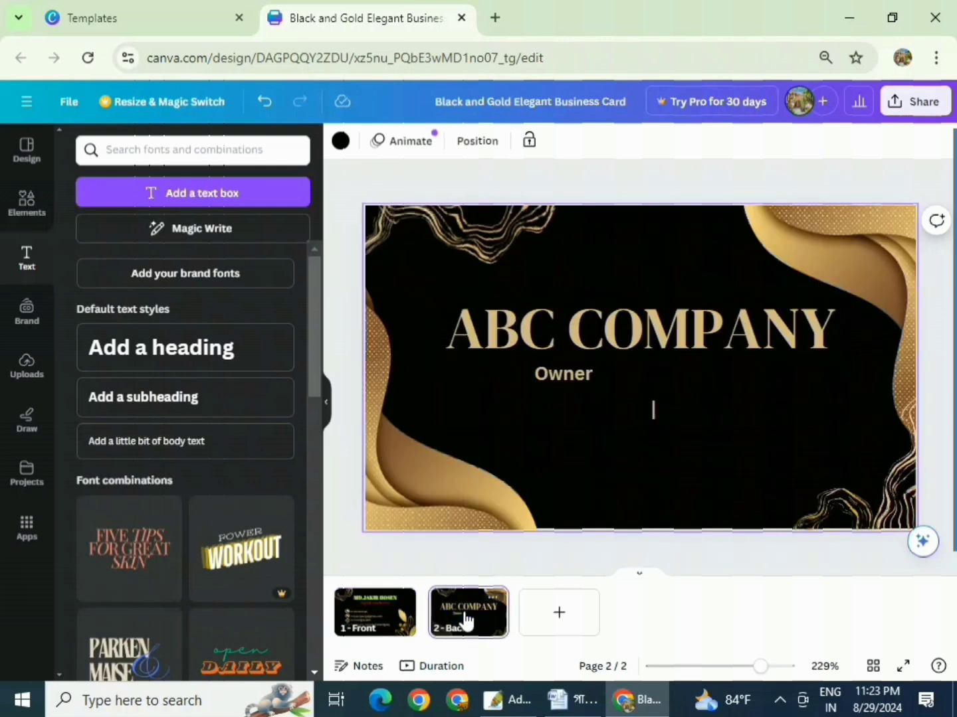
click(379, 623)
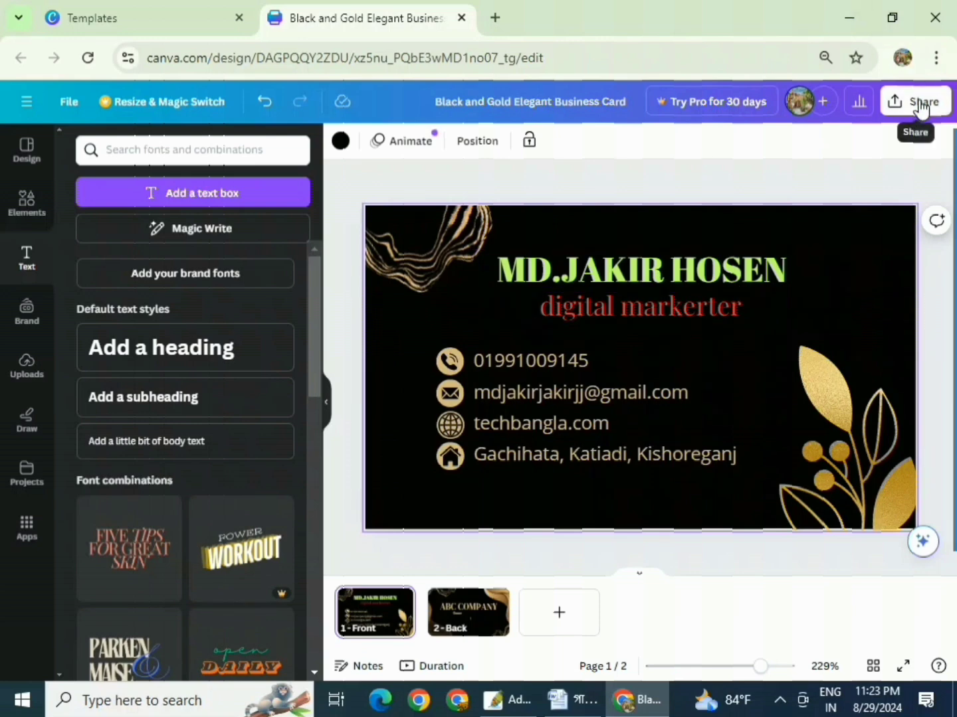
- Download all 2 pages of the card as PNG images
click(921, 106)
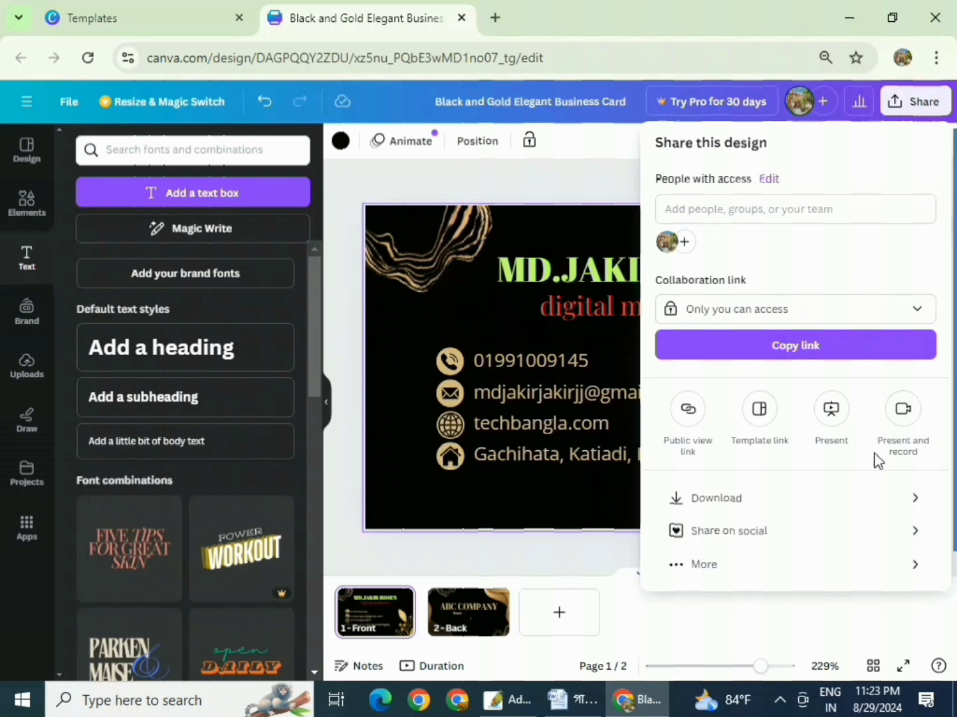
click(741, 502)
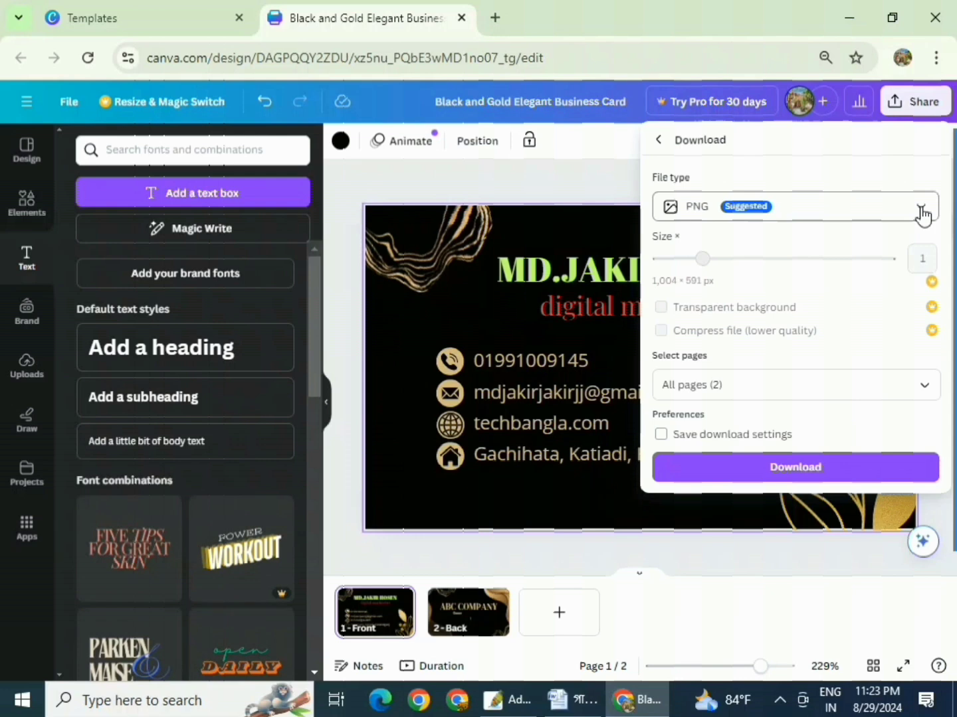
click(921, 212)
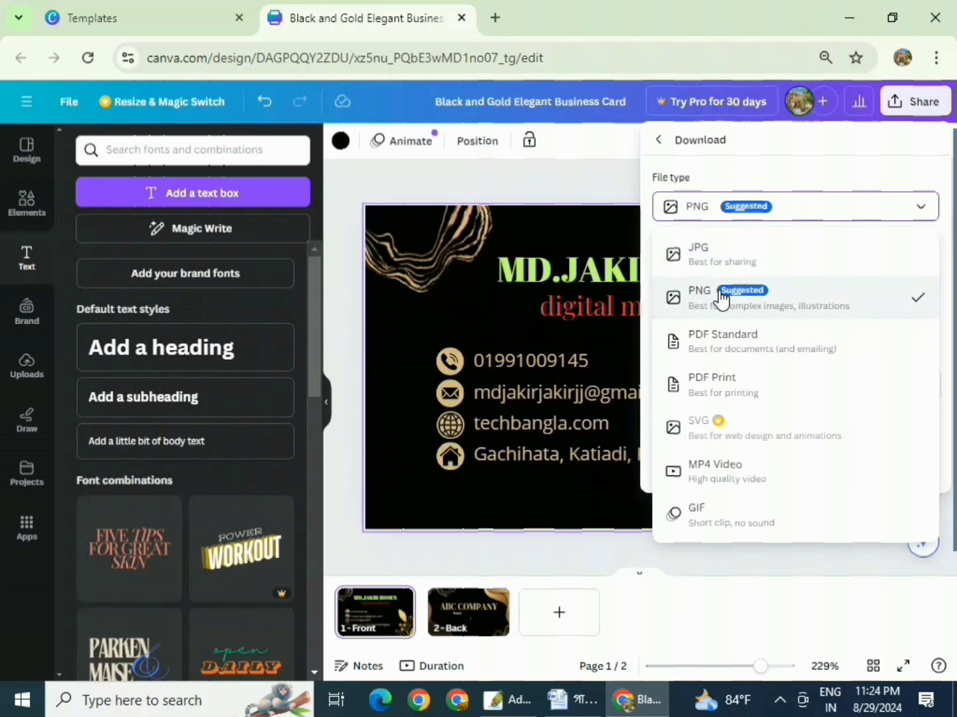
click(768, 296)
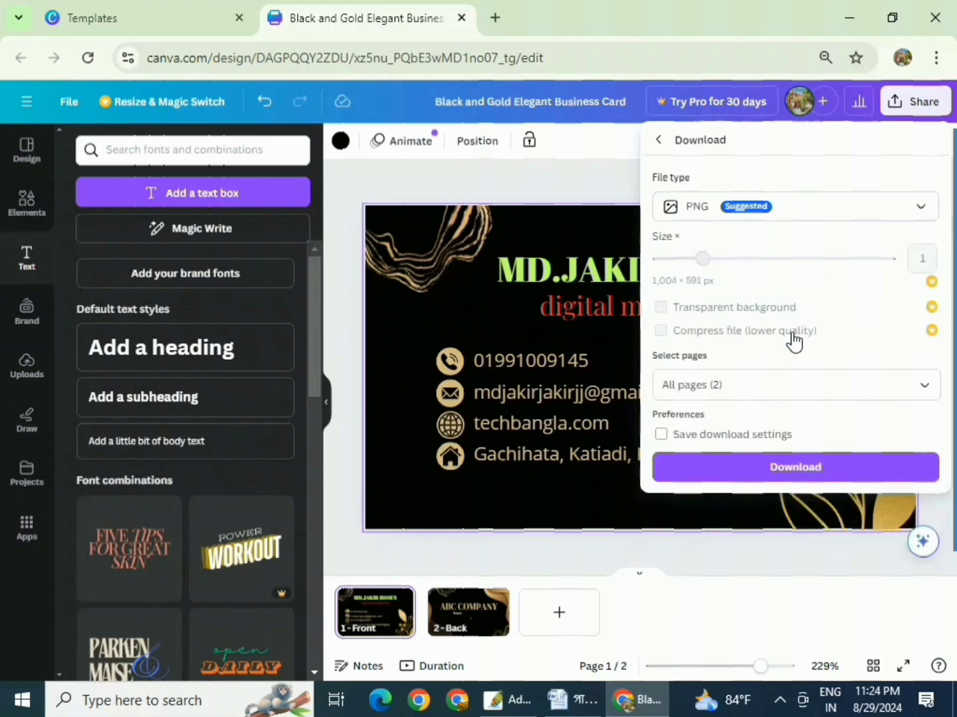
click(816, 473)
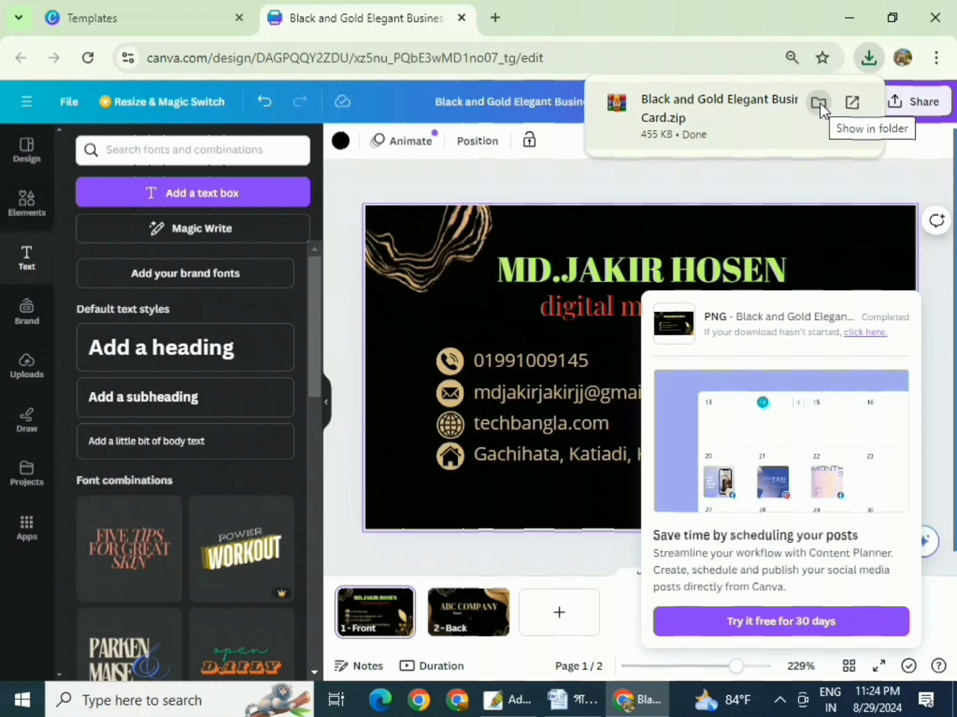
- Cut the Black and Gold Elegant Business Card zip from Downloads and bring up the desktop
click(819, 105)
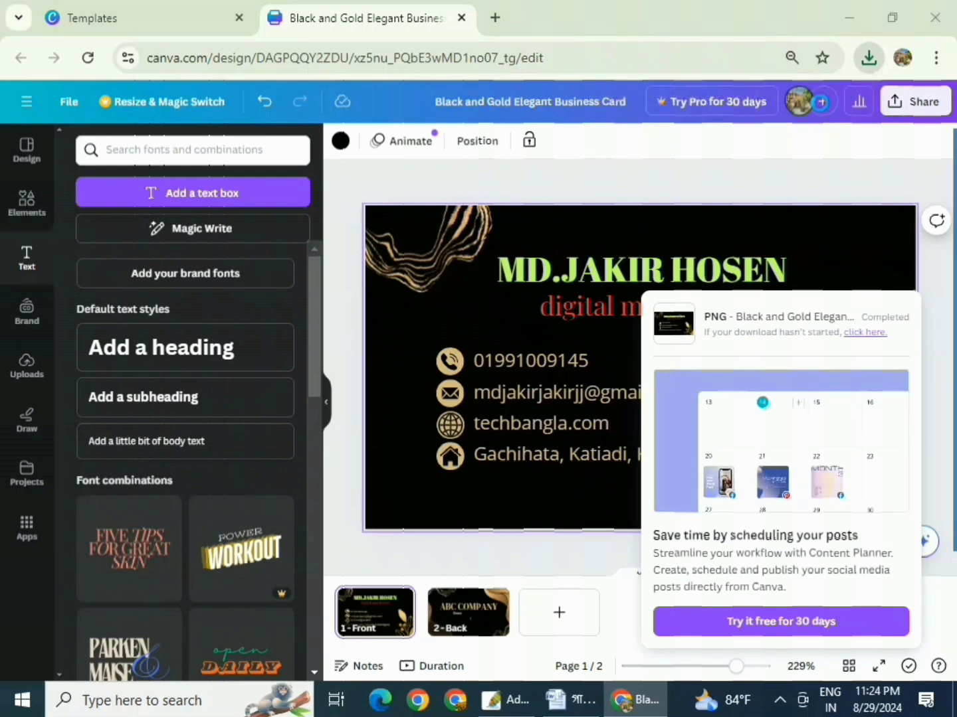
right_click(511, 175)
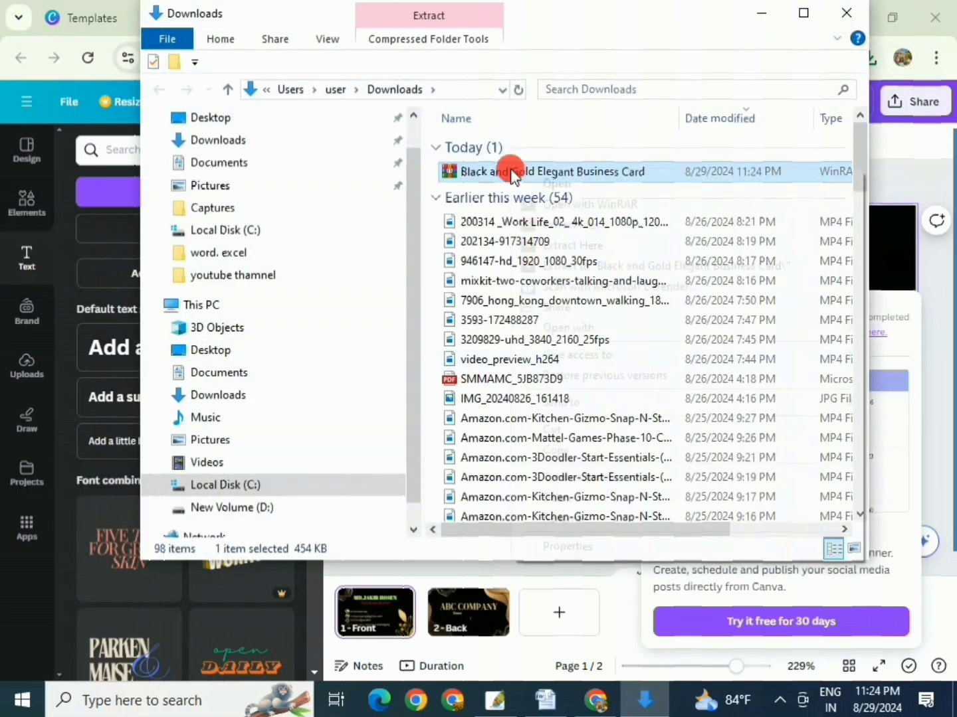
click(584, 435)
click(760, 15)
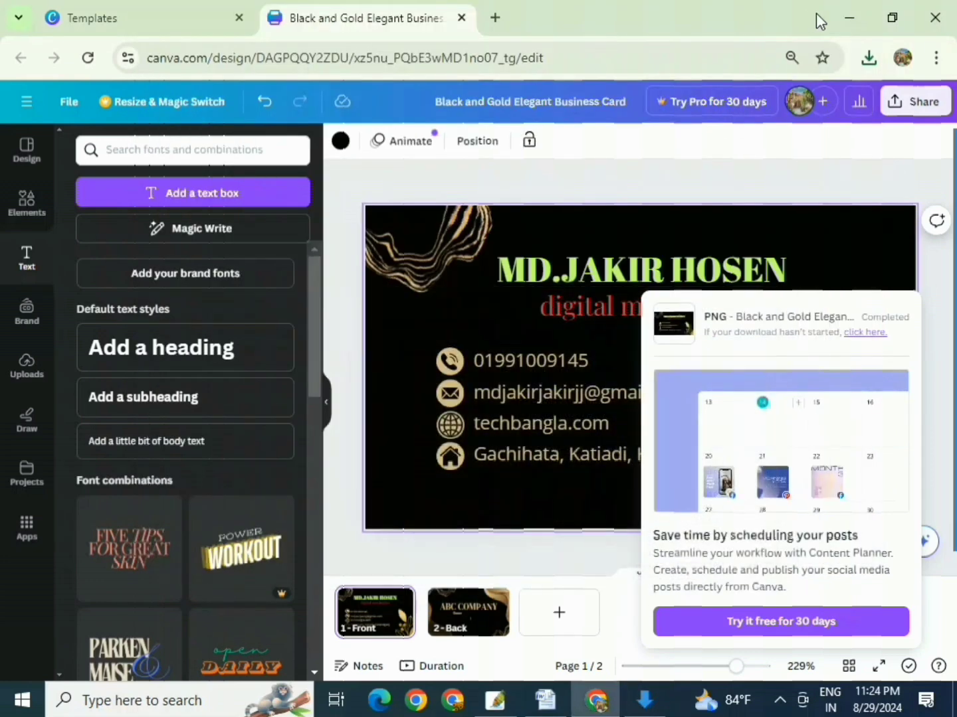
key(super+d)
right_click(438, 236)
- Paste the zip onto the desktop and extract it into a Black and Gold Elegant Business Card folder
click(505, 318)
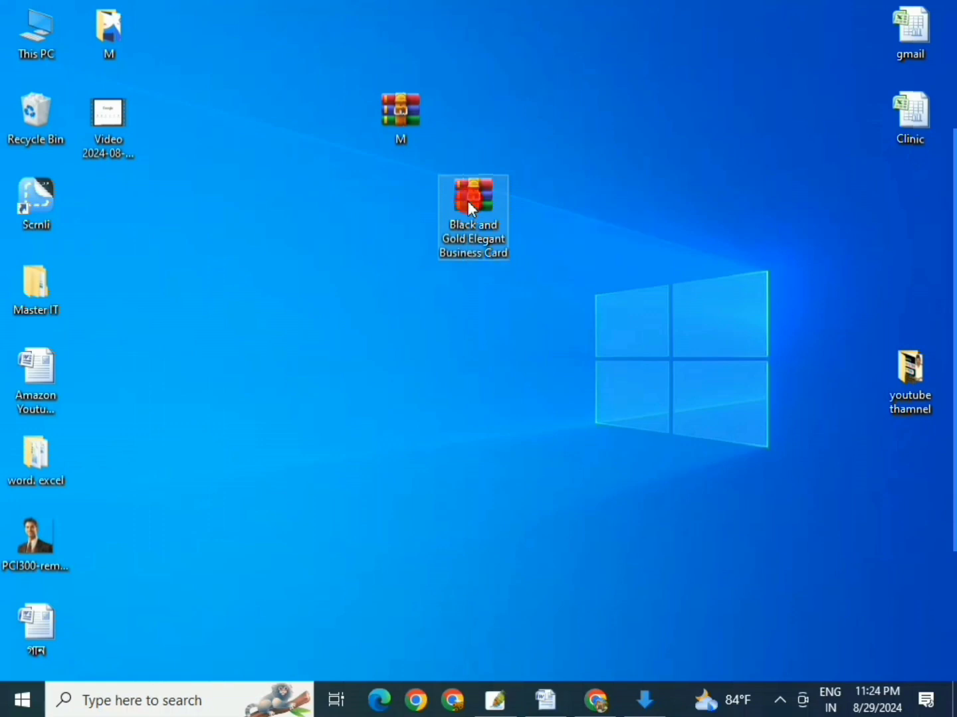
right_click(469, 209)
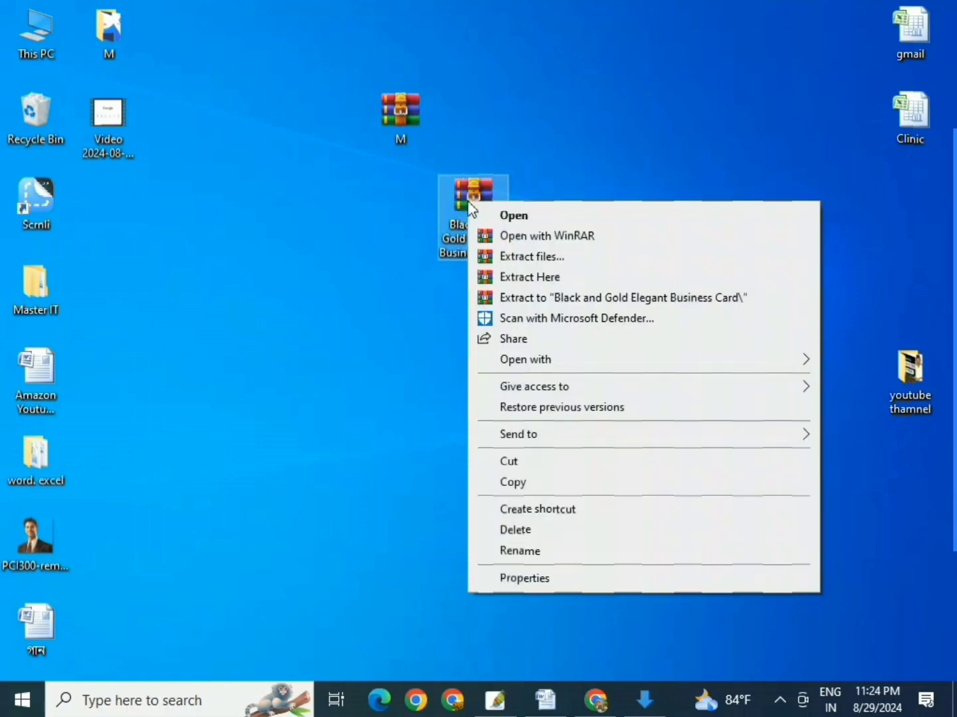
click(524, 257)
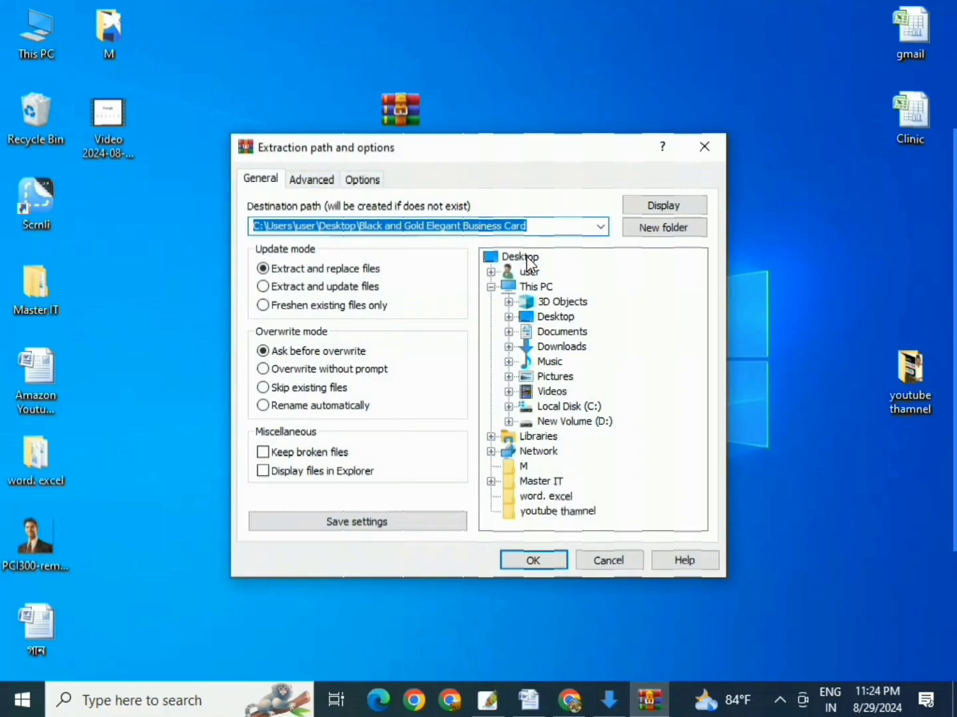
click(539, 561)
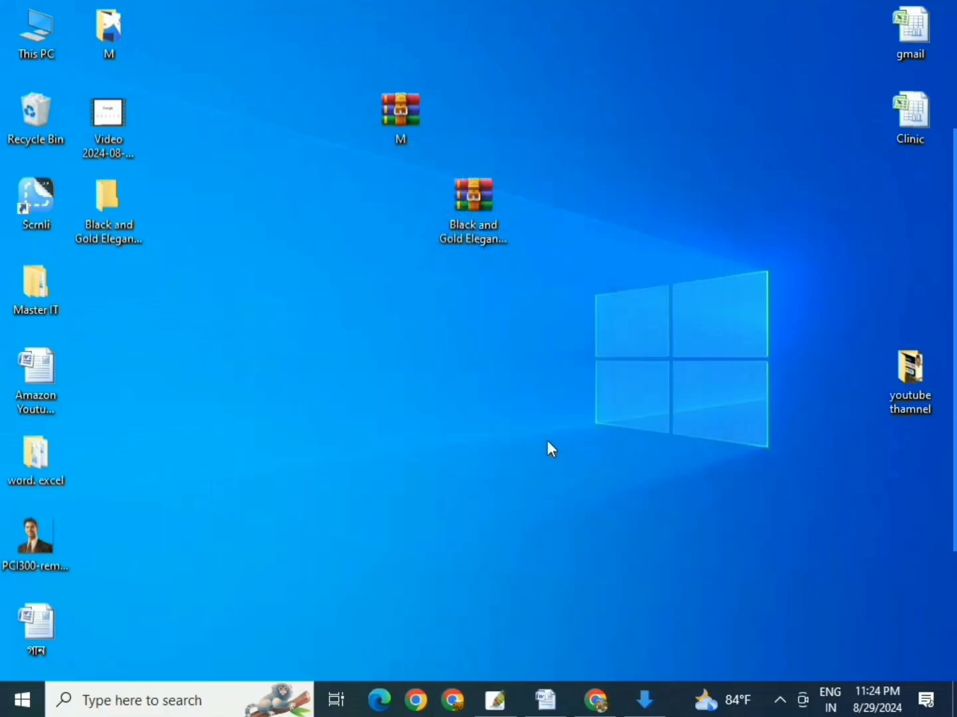
- Move the extracted folder to the desktop centre and open it
drag(109, 203, 326, 307)
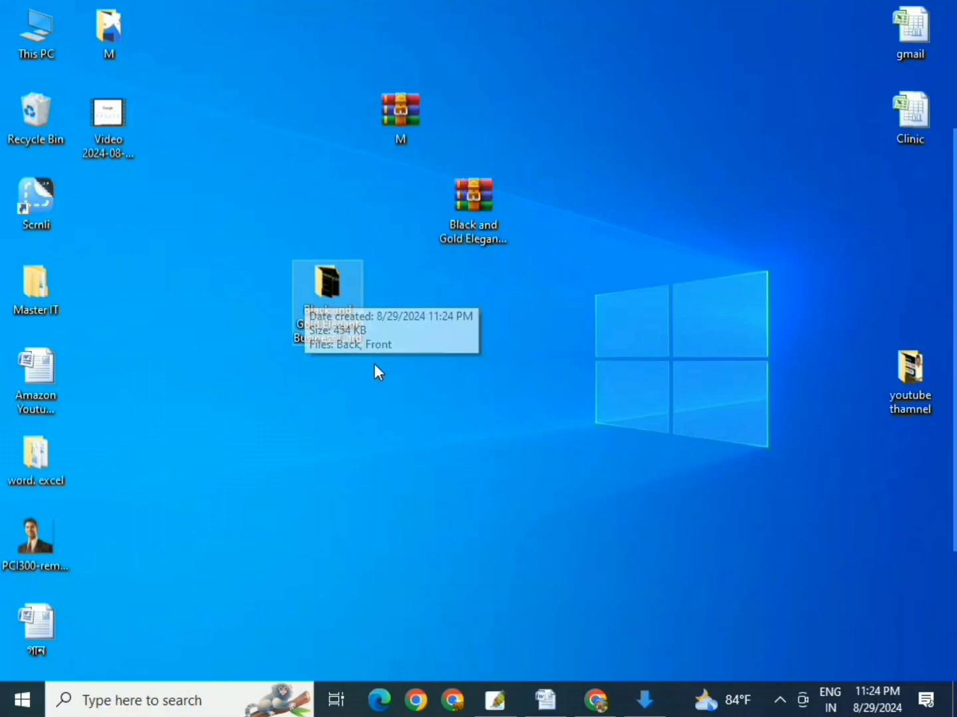
click(333, 288)
double_click(332, 288)
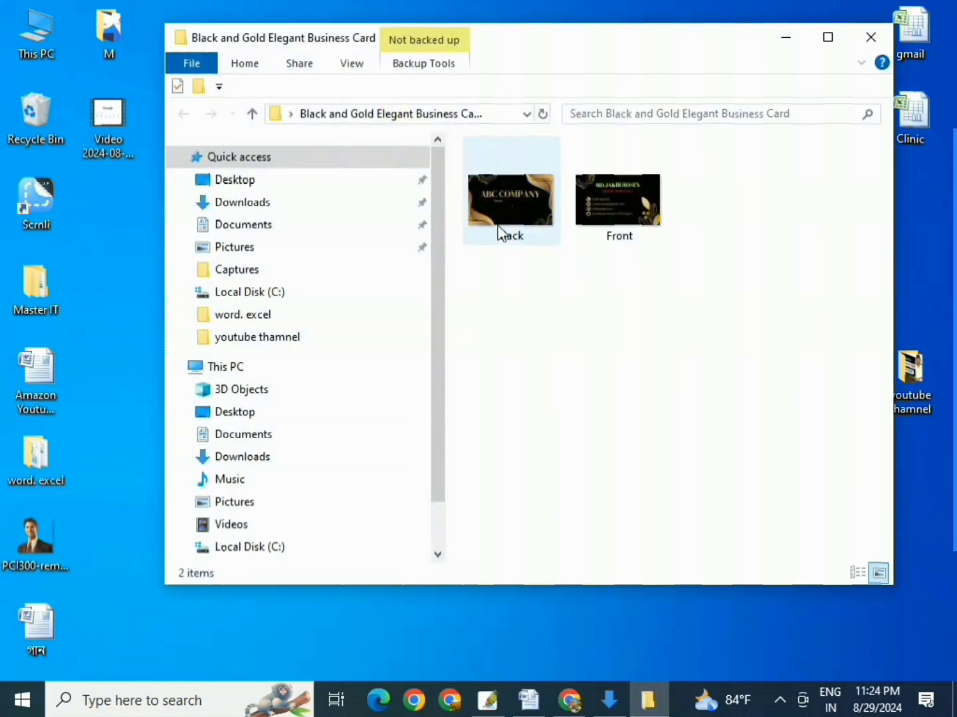
- Review the Back and Front PNG images in the folder and shift the window down-left
drag(702, 296, 471, 144)
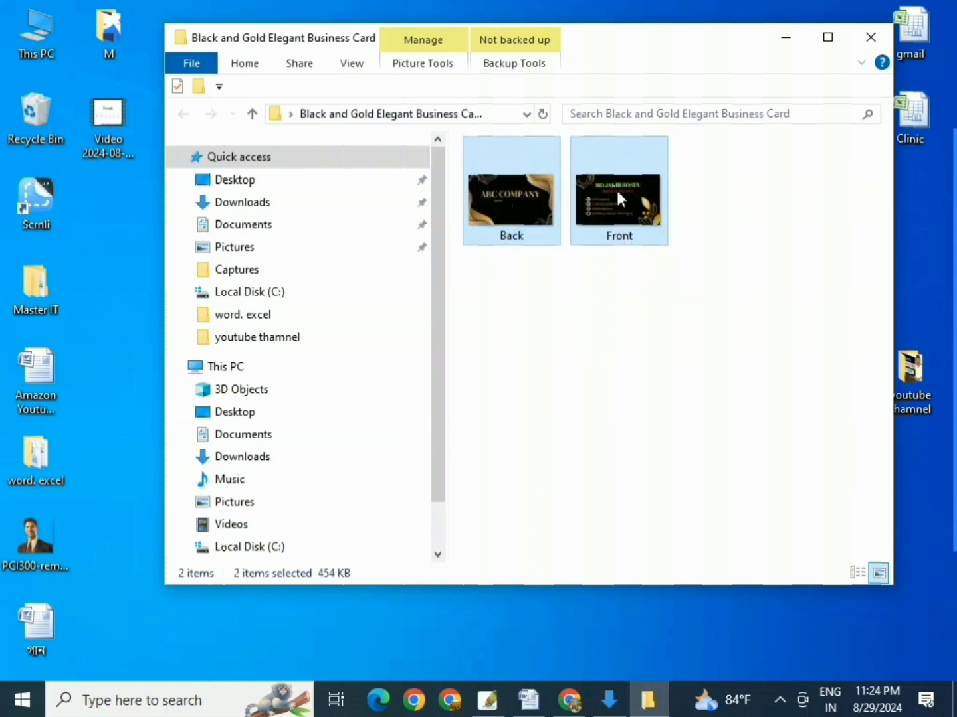
click(620, 366)
drag(731, 57, 651, 81)
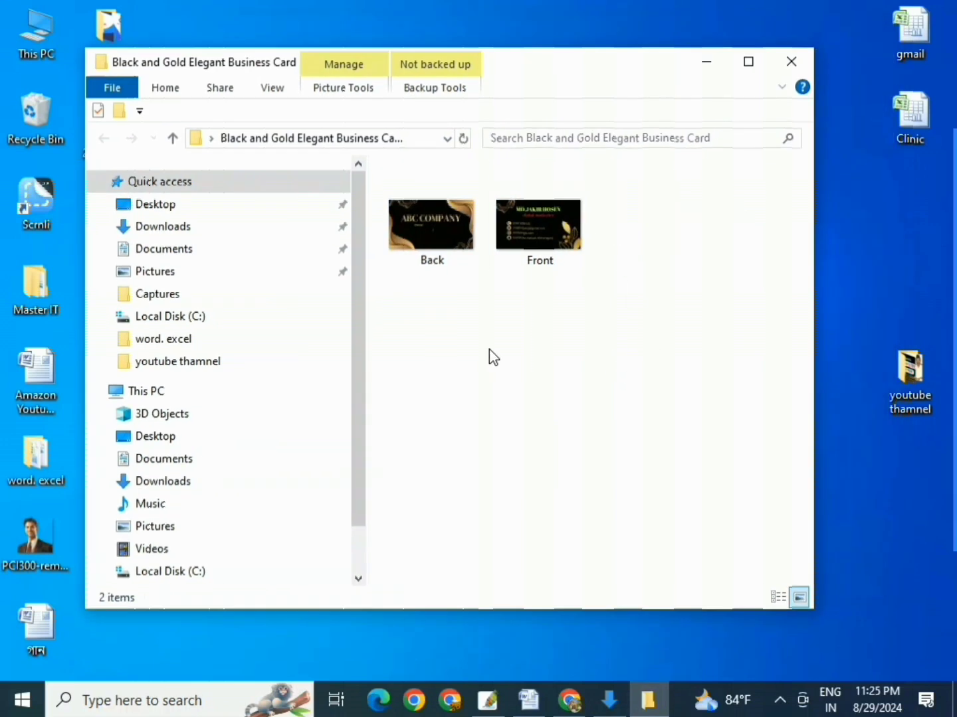